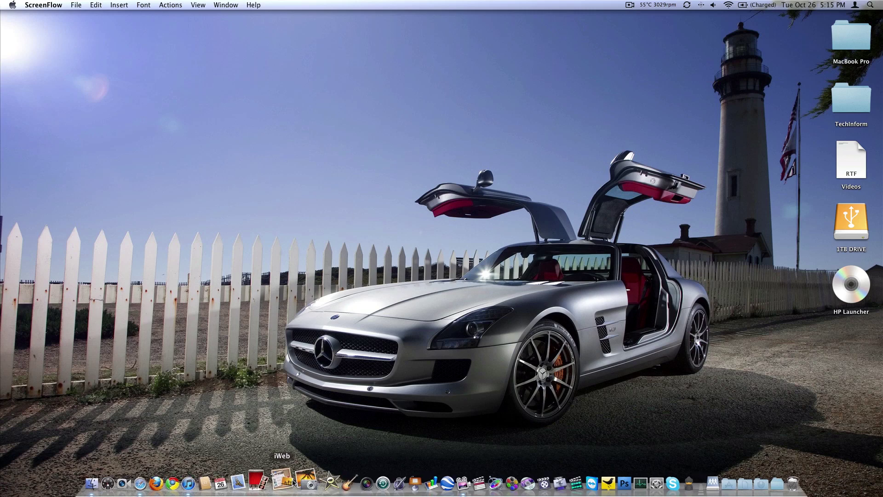
# Launch iPhoto from the Dock.
pyautogui.click(302, 481)
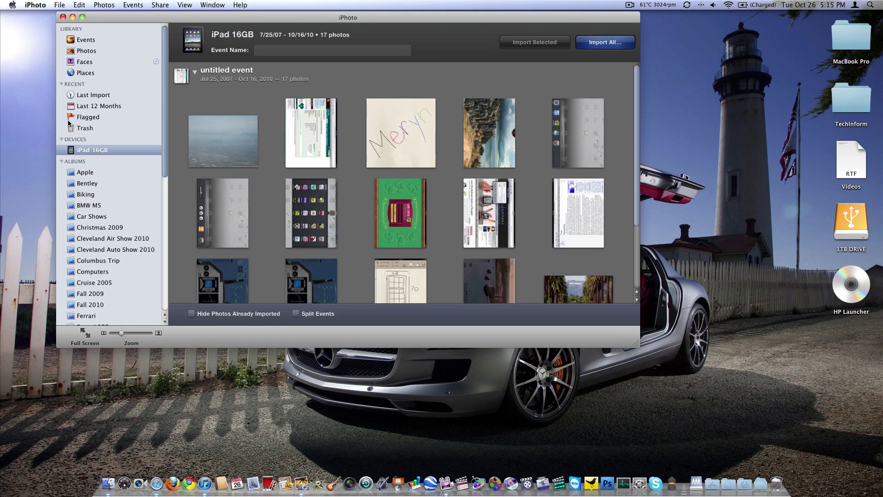
# Show the Events library, scroll through its events, and enlarge the iPhoto window.
pyautogui.click(76, 39)
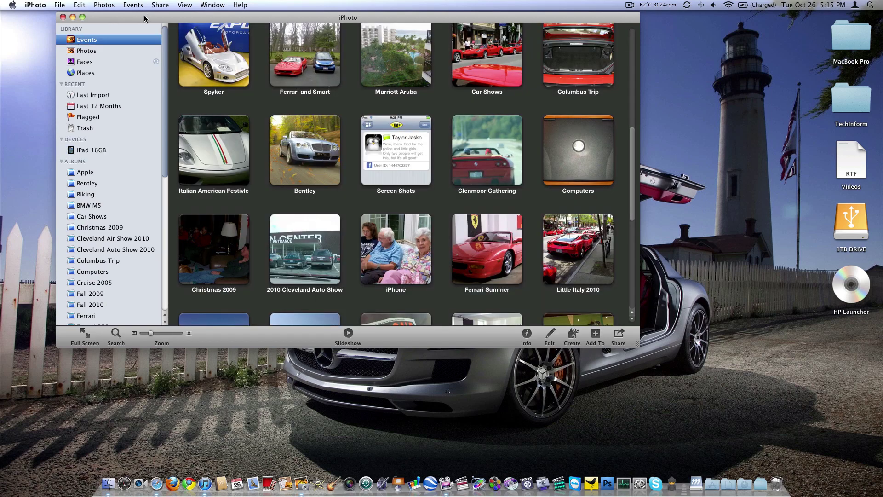
pyautogui.moveTo(145, 13); pyautogui.dragTo(150, 16)
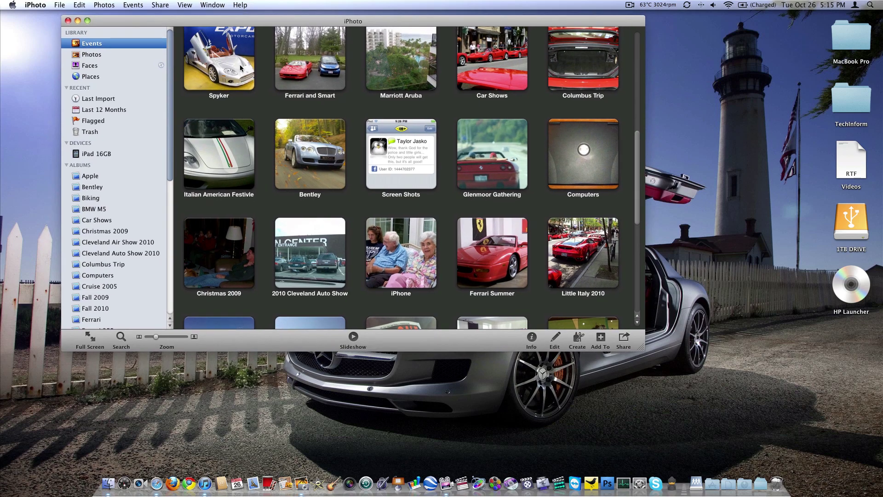
pyautogui.scroll(5, 380, 134)
pyautogui.scroll(-15, 380, 135)
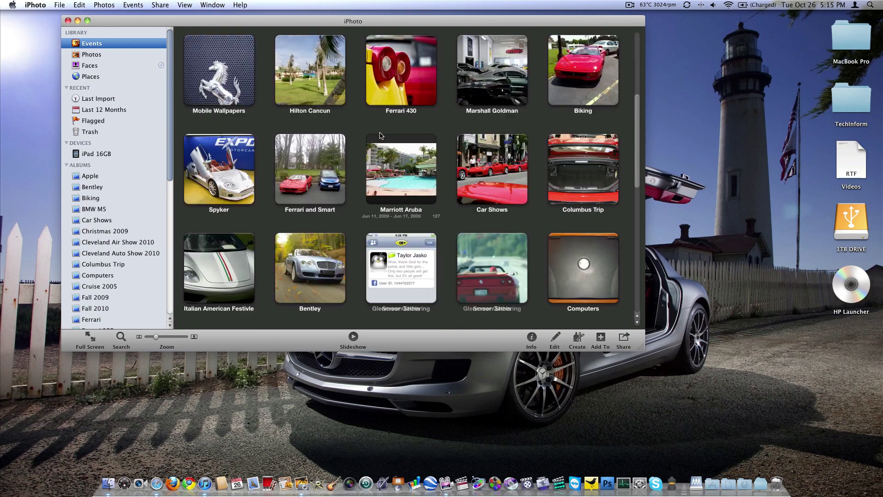
pyautogui.scroll(10, 380, 135)
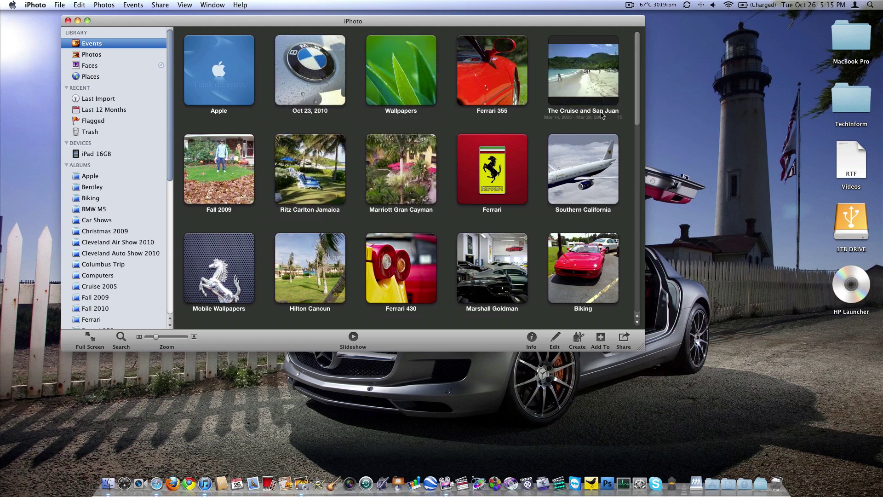
pyautogui.scroll(-8, 600, 120)
pyautogui.scroll(8, 600, 119)
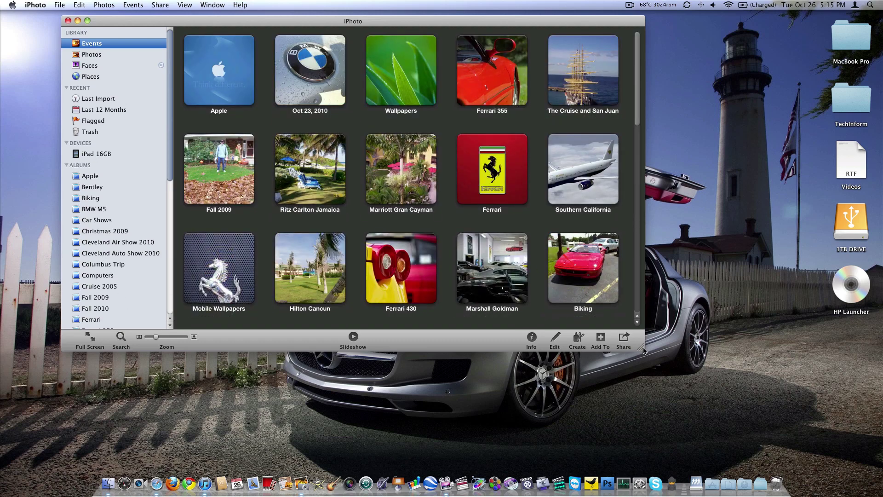
pyautogui.moveTo(642, 351); pyautogui.dragTo(731, 410)
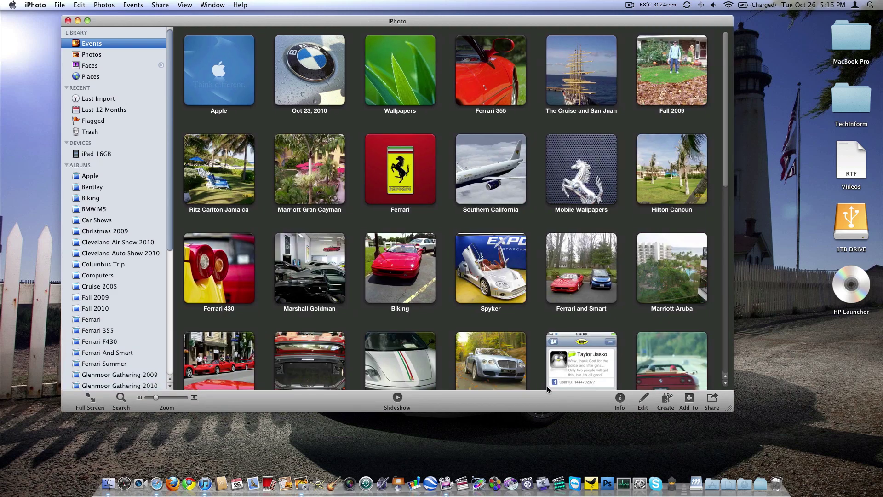
pyautogui.scroll(-8, 88, 75)
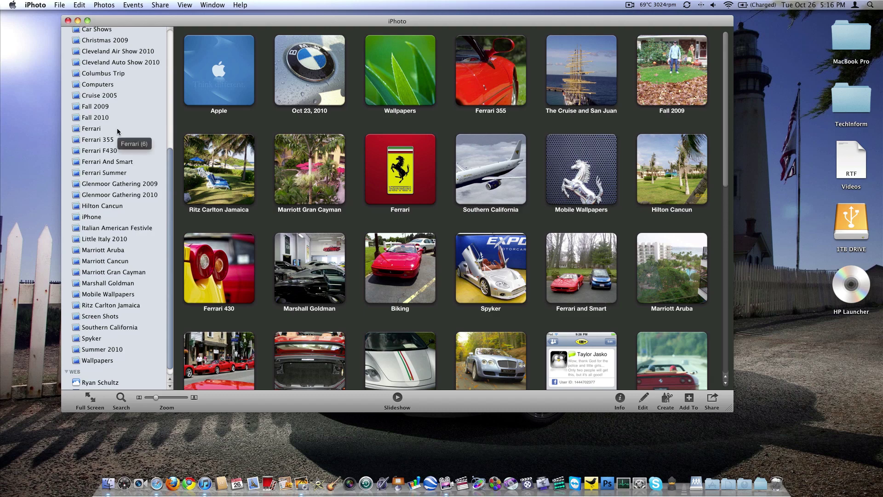
pyautogui.scroll(8, 117, 128)
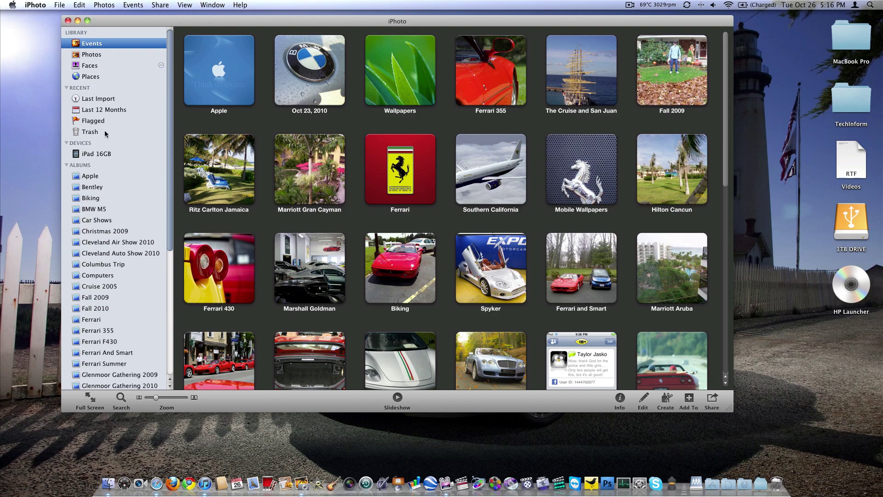
pyautogui.scroll(-3, 108, 151)
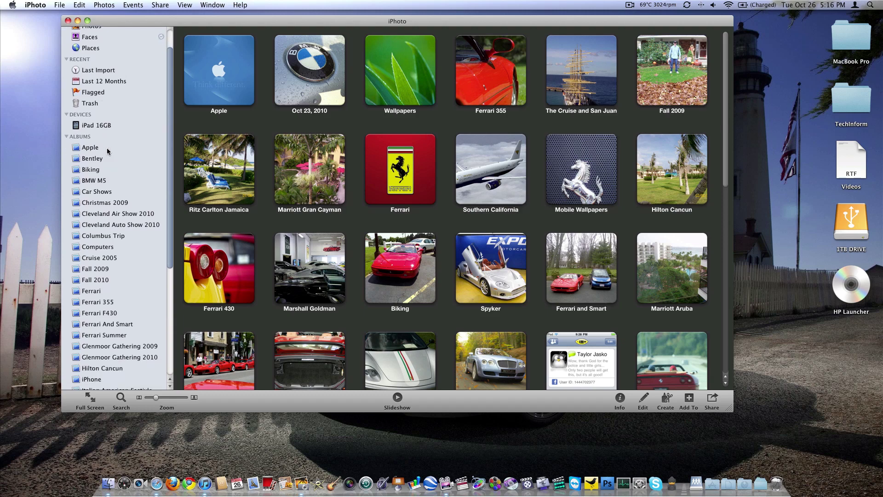
pyautogui.scroll(-10, 101, 173)
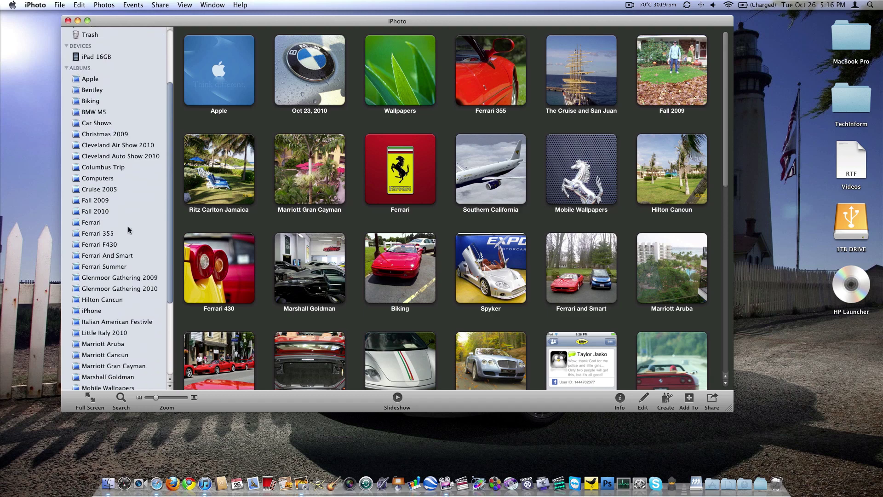
pyautogui.click(106, 250)
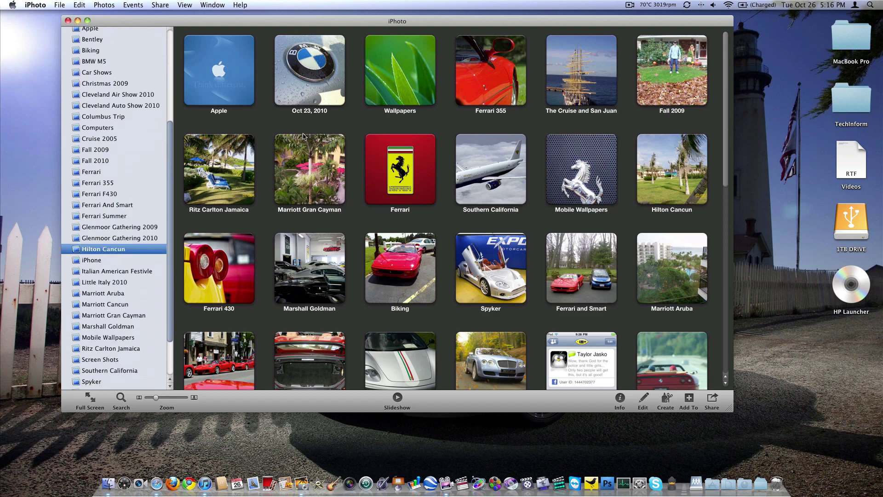
pyautogui.scroll(-10, 323, 124)
pyautogui.scroll(10, 324, 127)
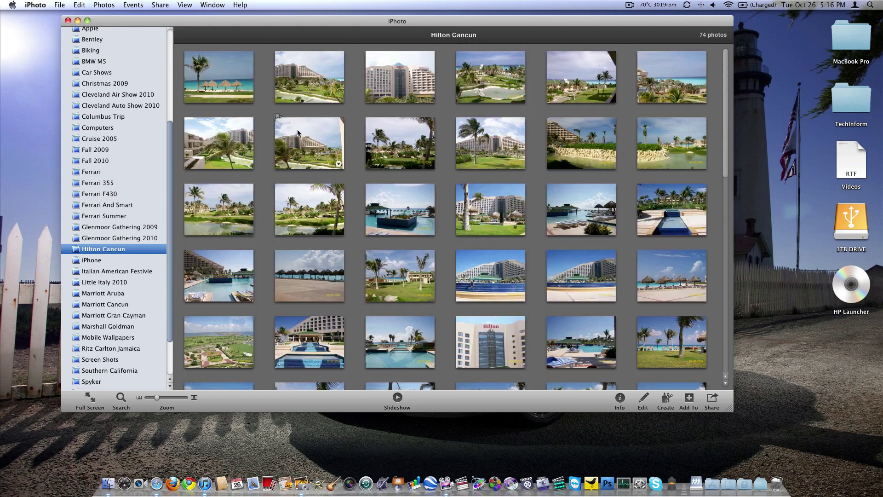
pyautogui.scroll(10, 97, 49)
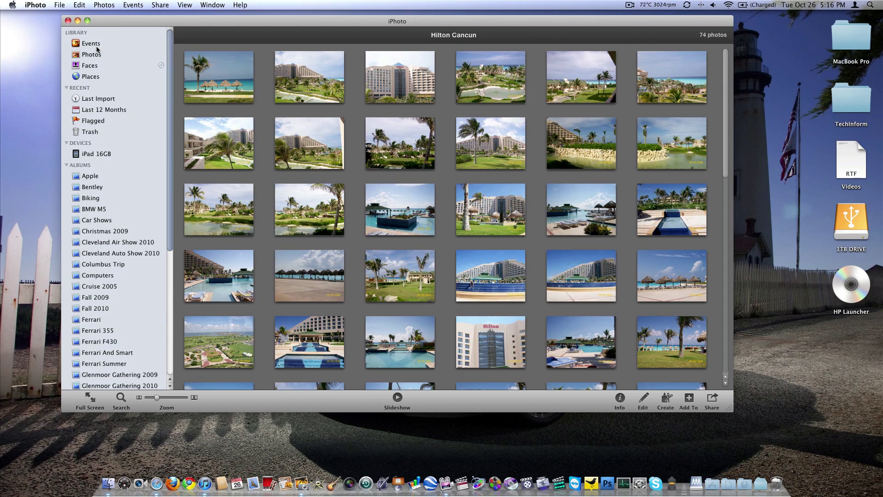
pyautogui.click(97, 46)
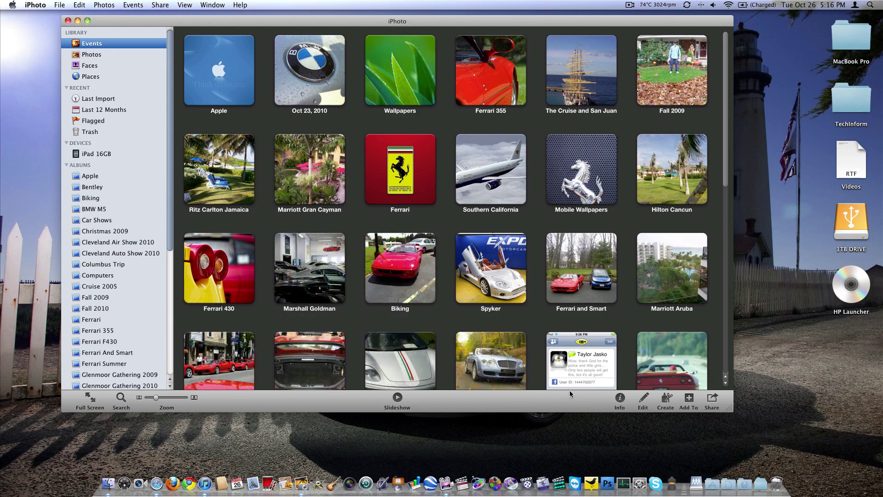
# Switch iPhoto to full screen and open the Places map of photo locations.
pyautogui.click(90, 400)
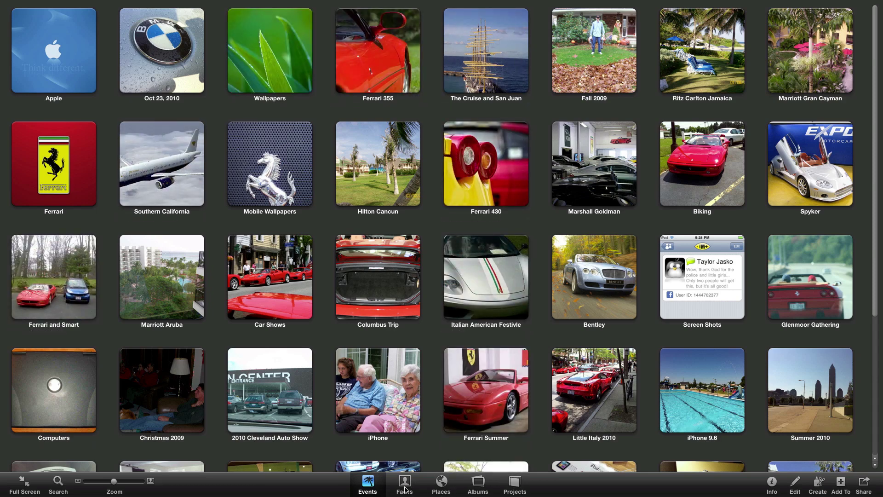
pyautogui.click(442, 480)
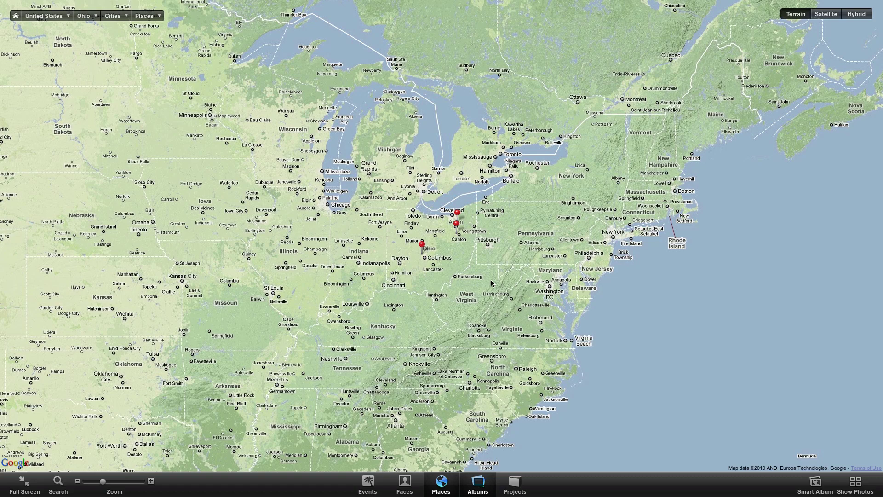
# Try the Satellite and Hybrid map styles, then return to Terrain.
pyautogui.click(456, 487)
pyautogui.click(442, 484)
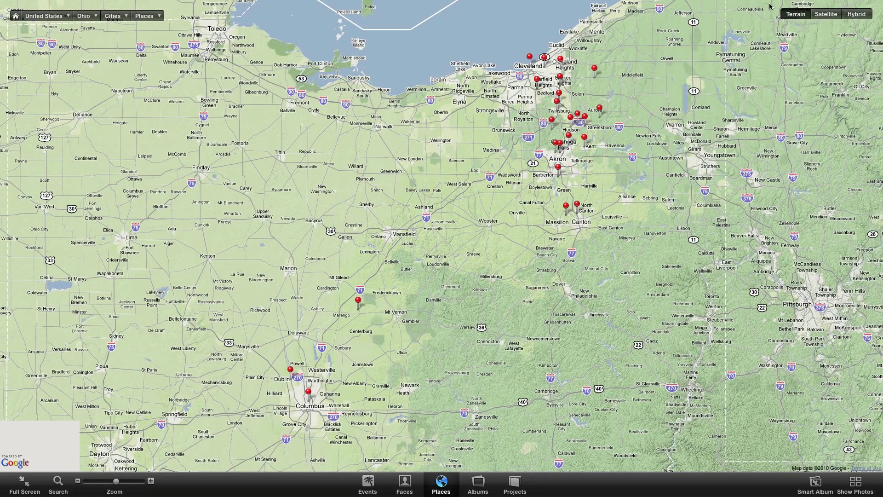
pyautogui.click(836, 13)
pyautogui.click(865, 15)
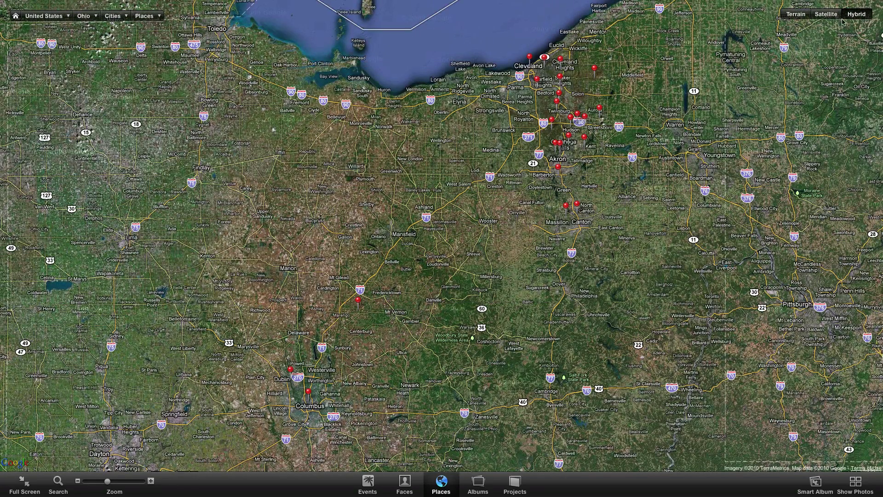
pyautogui.click(801, 14)
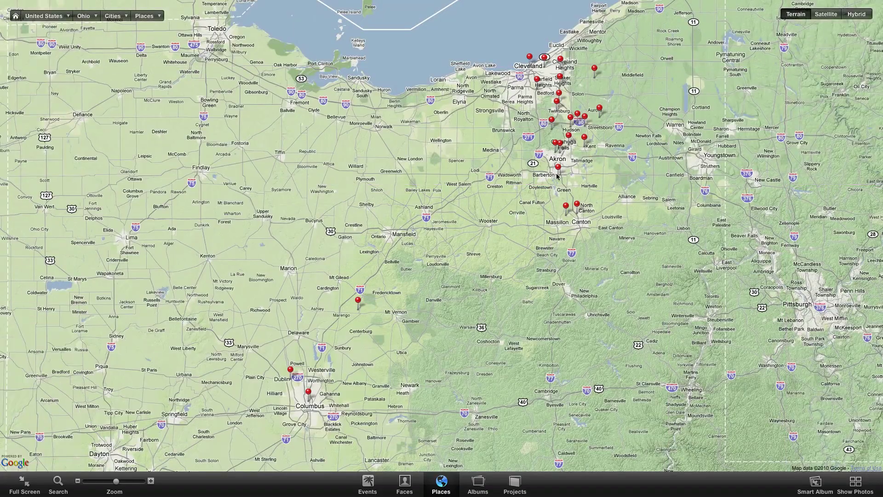
# Zoom and pan the map in on the pins around Akron and Hudson, Ohio.
pyautogui.scroll(3, 533, 192)
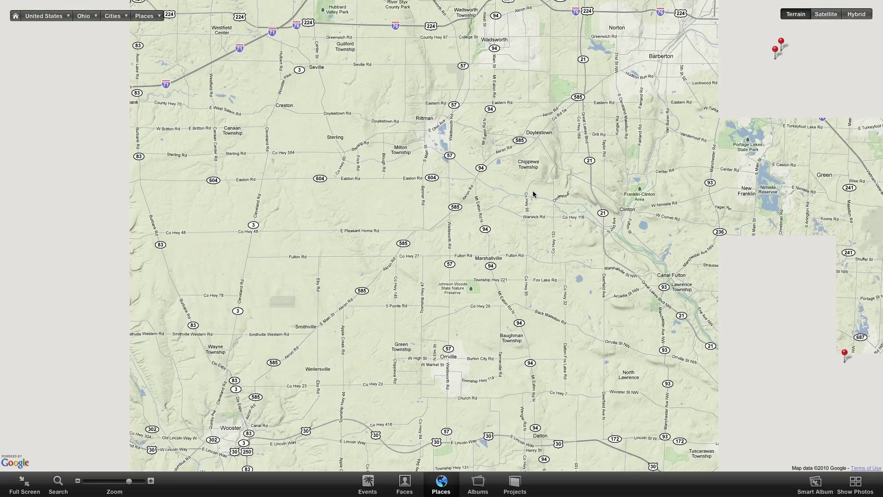
pyautogui.moveTo(535, 105); pyautogui.dragTo(426, 294)
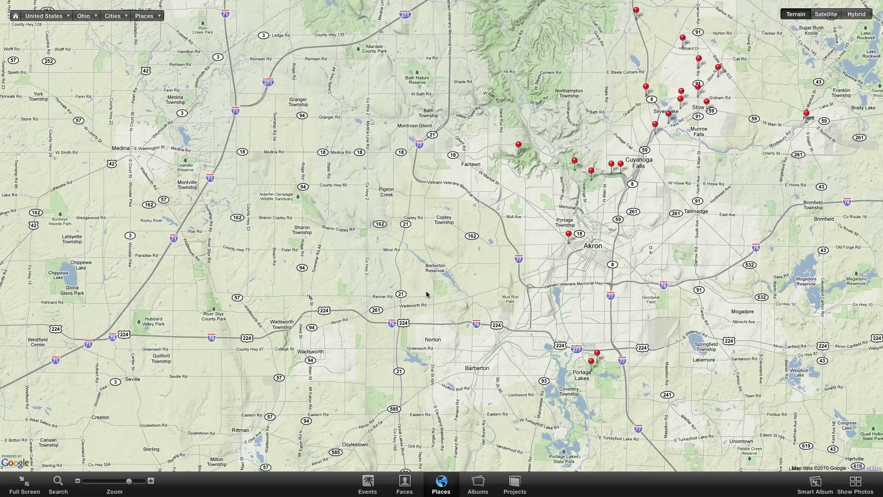
pyautogui.scroll(3, 578, 152)
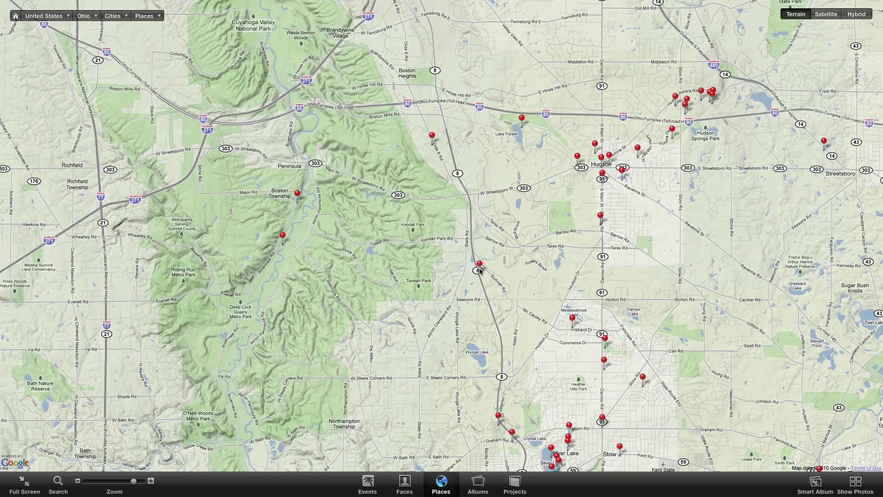
pyautogui.moveTo(479, 268)
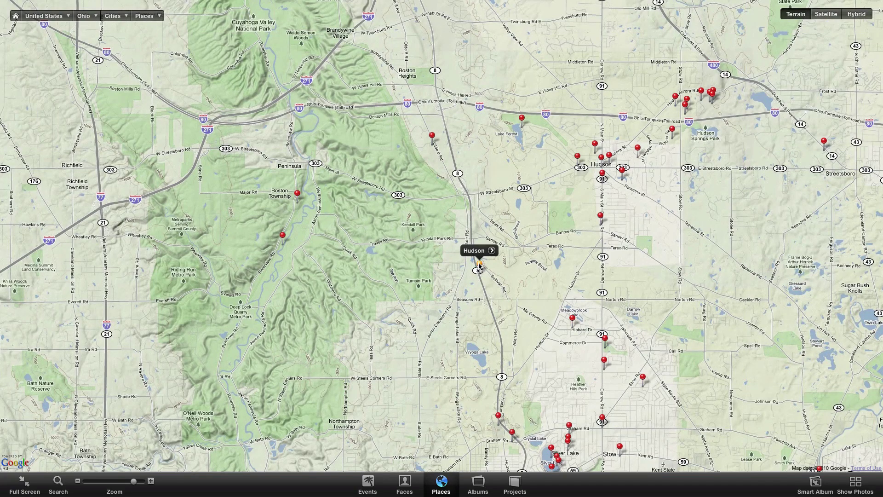
pyautogui.click(492, 251)
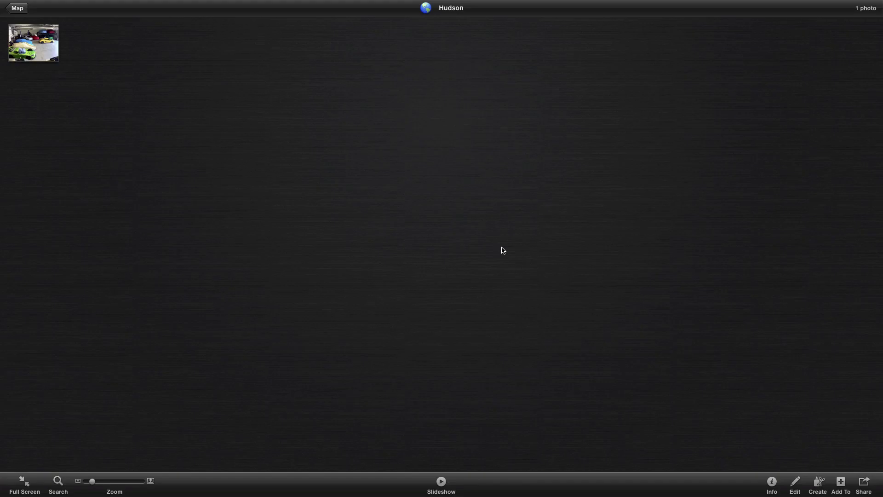
pyautogui.doubleClick(43, 51)
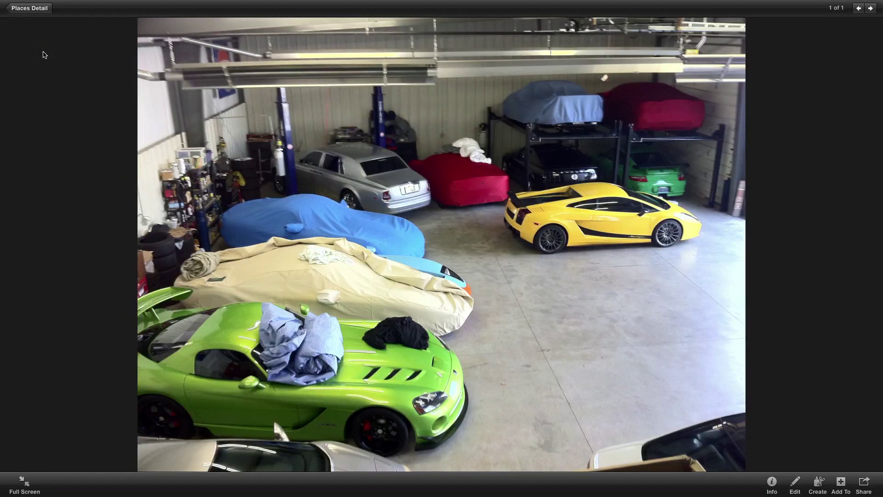
pyautogui.press('Escape')
pyautogui.click(16, 8)
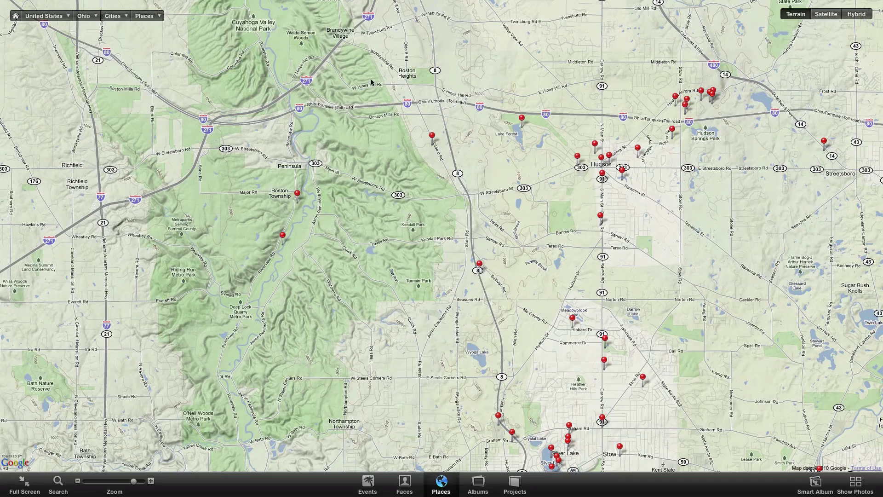
pyautogui.moveTo(424, 91); pyautogui.dragTo(639, 380)
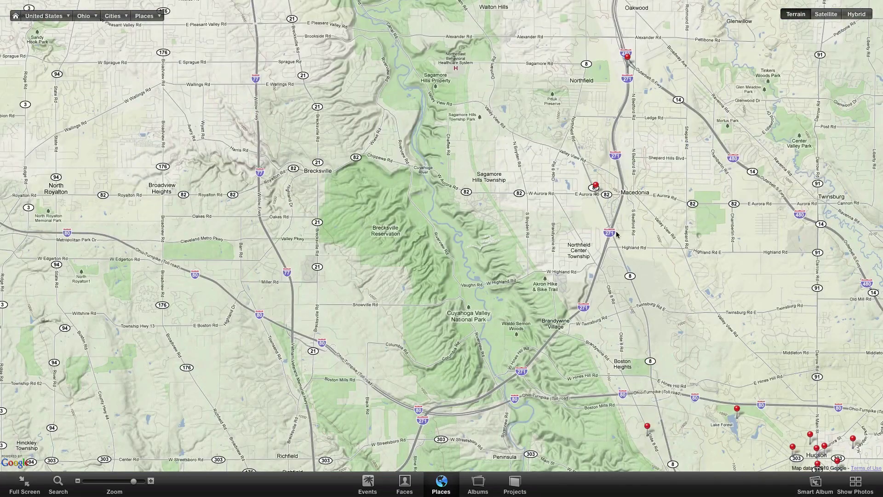
pyautogui.moveTo(596, 186)
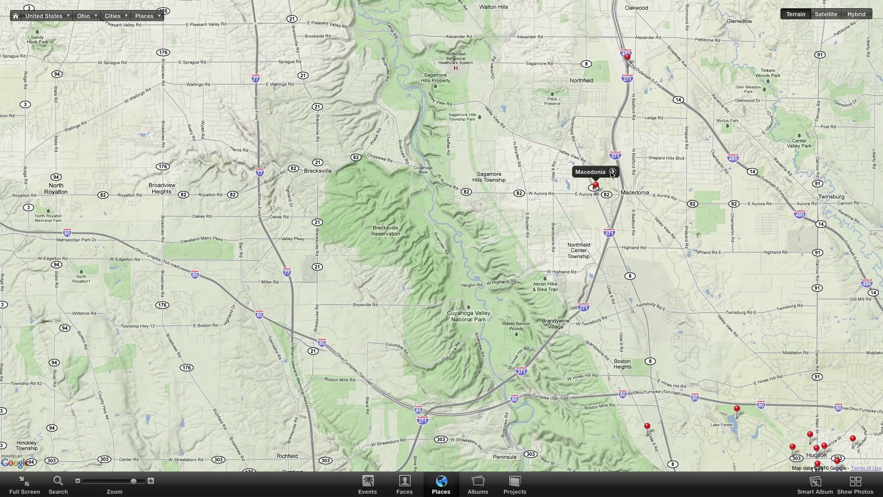
pyautogui.click(612, 173)
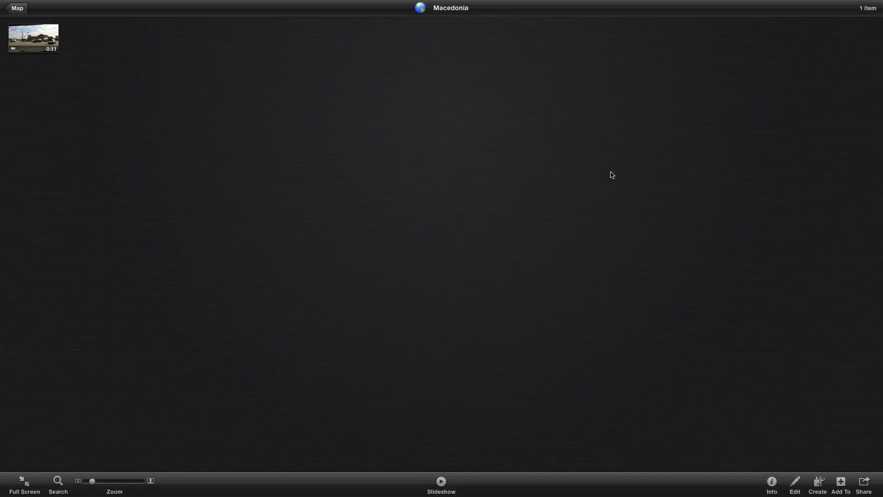
pyautogui.doubleClick(32, 40)
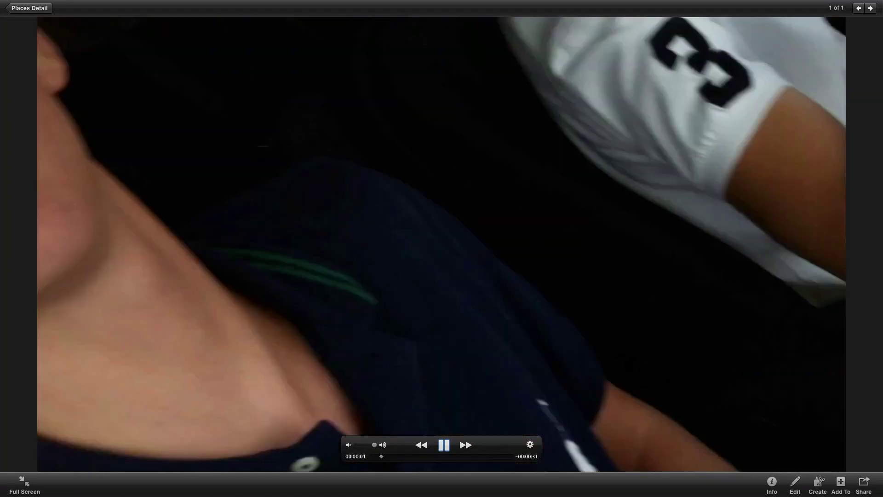
pyautogui.press('space')
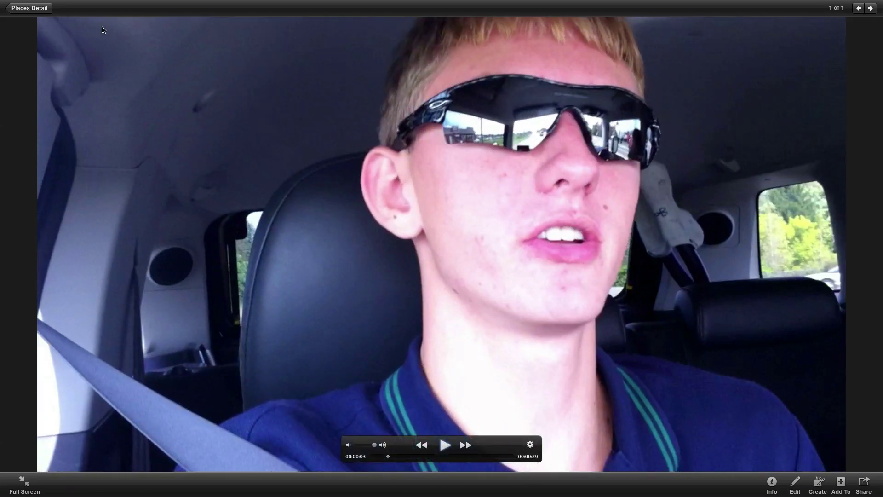
pyautogui.click(17, 8)
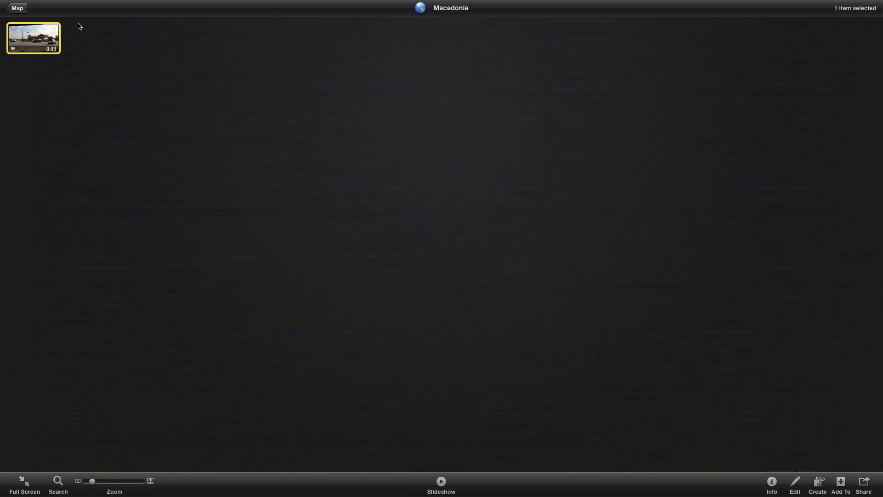
pyautogui.click(17, 8)
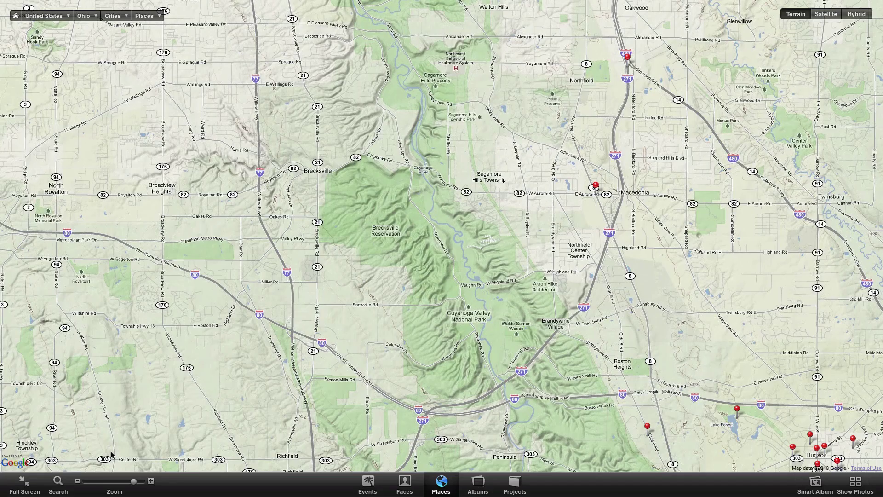
# Zoom out to North America, browse the United States, Ohio and Cities menus, then exit full screen.
pyautogui.moveTo(119, 484); pyautogui.dragTo(100, 475)
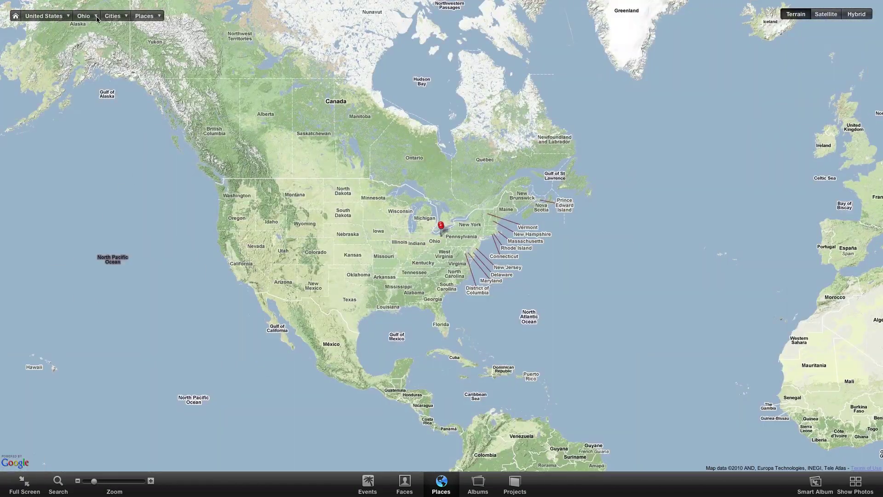
pyautogui.click(65, 19)
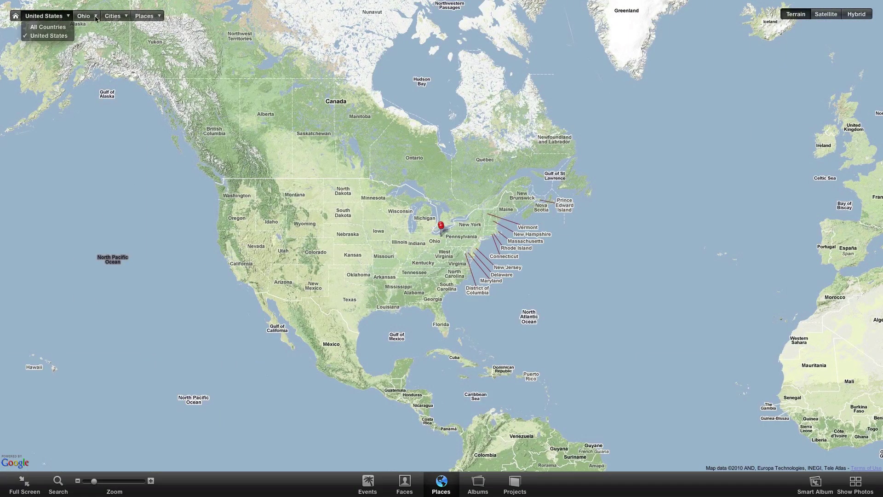
pyautogui.click(96, 18)
pyautogui.click(114, 16)
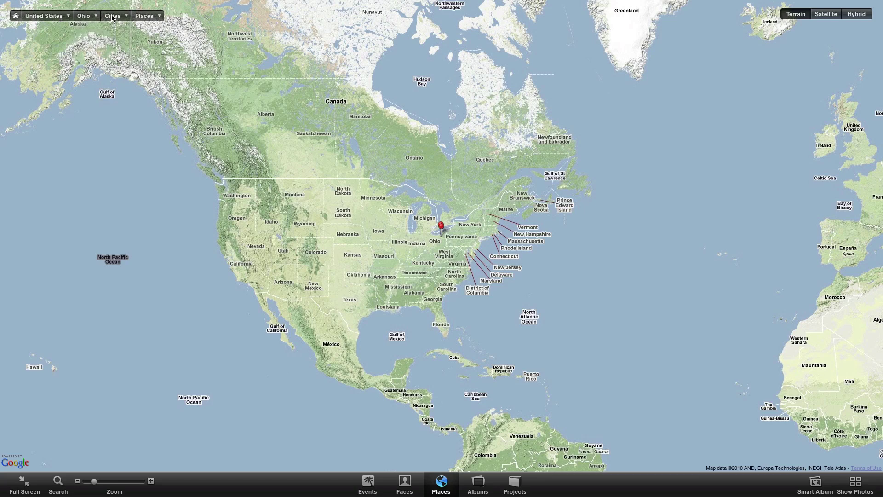
pyautogui.click(113, 16)
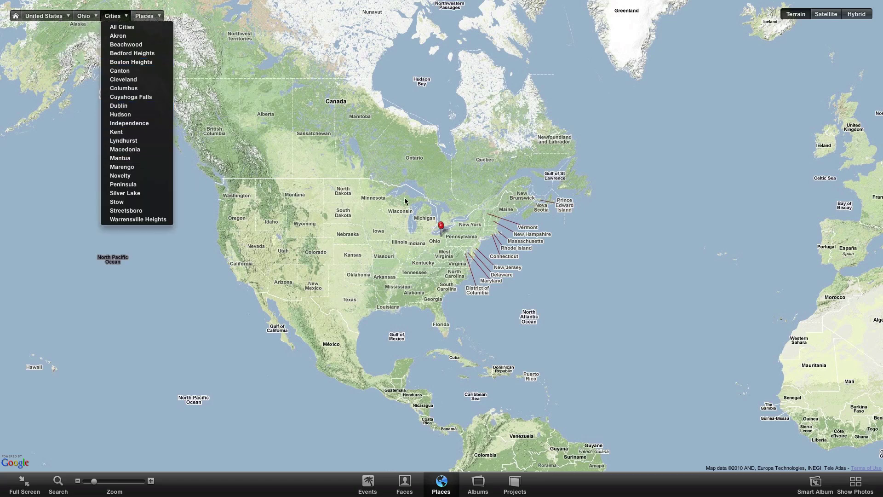
pyautogui.click(478, 238)
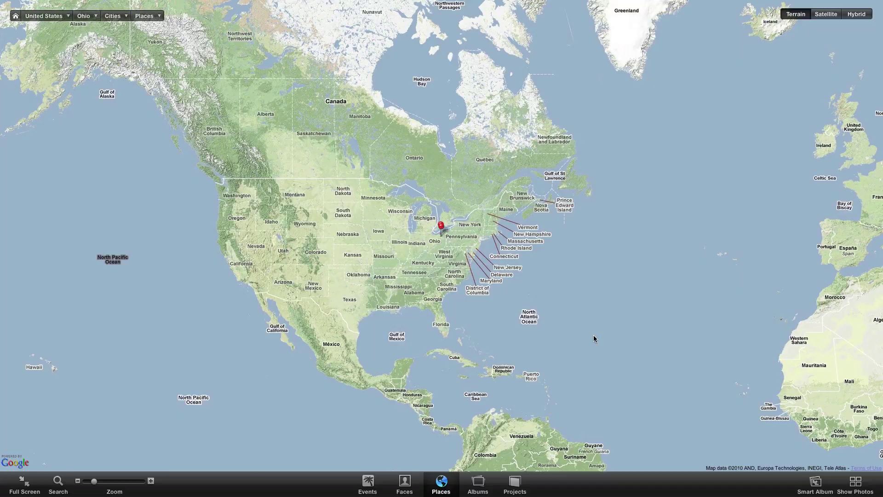
pyautogui.press('Escape')
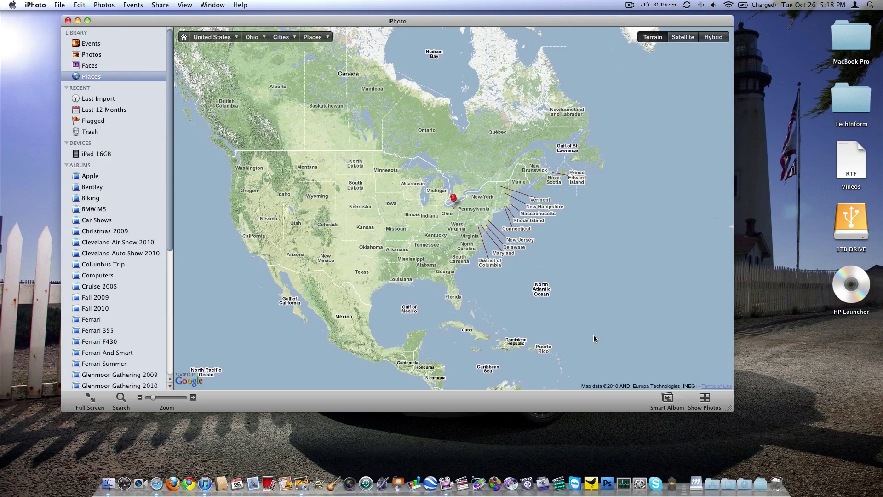
# Return to the iPhoto window and open the BMW M5 album from the sidebar.
pyautogui.press('F9')
pyautogui.click(325, 36)
pyautogui.scroll(-5, 122, 303)
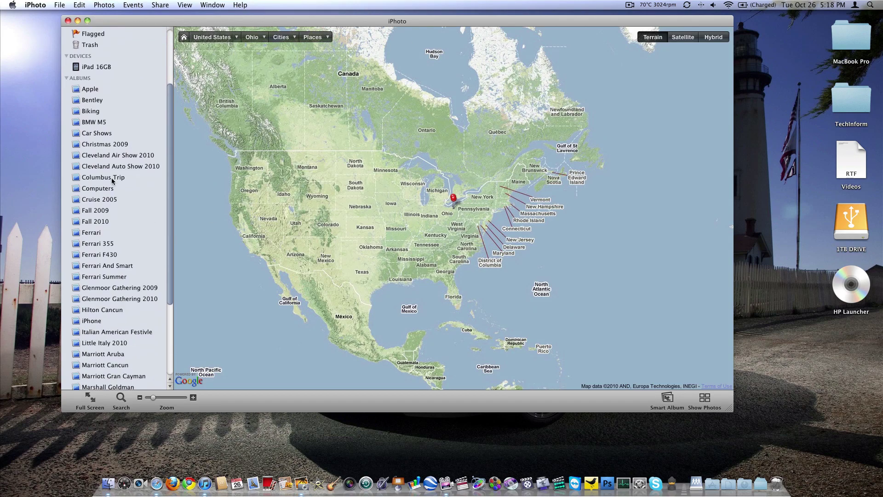
pyautogui.scroll(5, 114, 182)
pyautogui.click(94, 44)
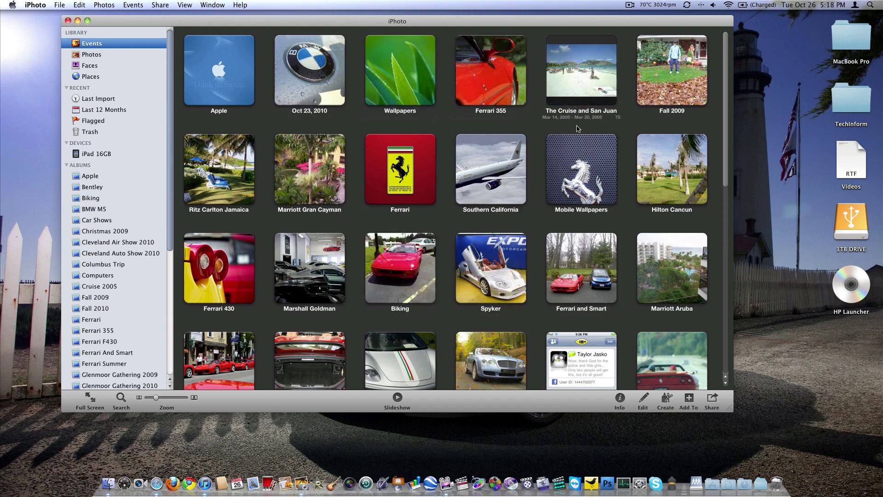
pyautogui.click(94, 208)
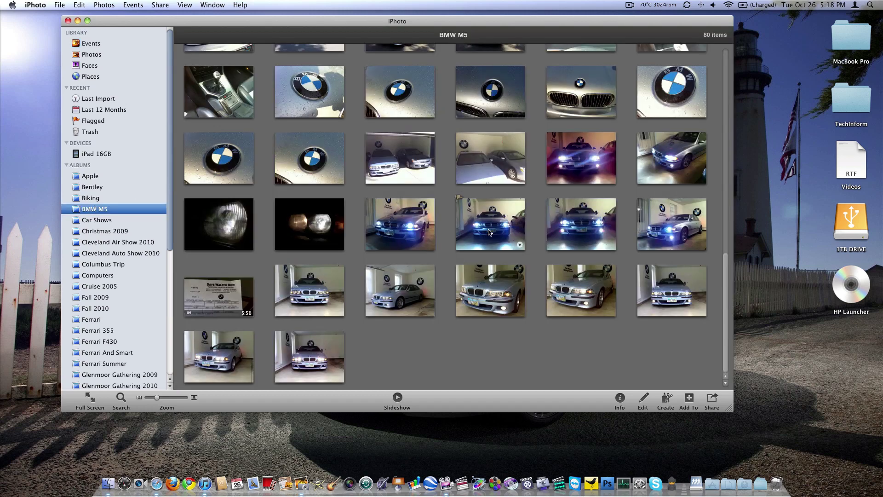
# Open the front-view BMW photo, view its info, and put it into edit mode.
pyautogui.doubleClick(307, 305)
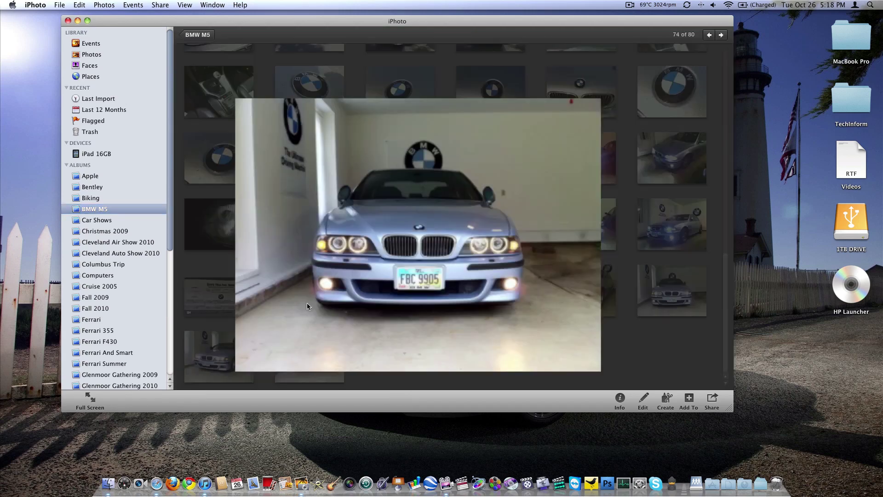
pyautogui.click(620, 399)
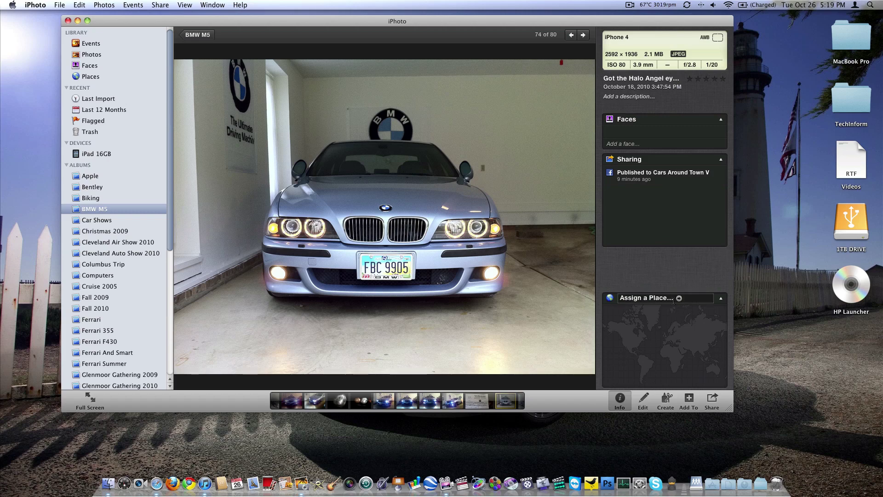
pyautogui.click(646, 406)
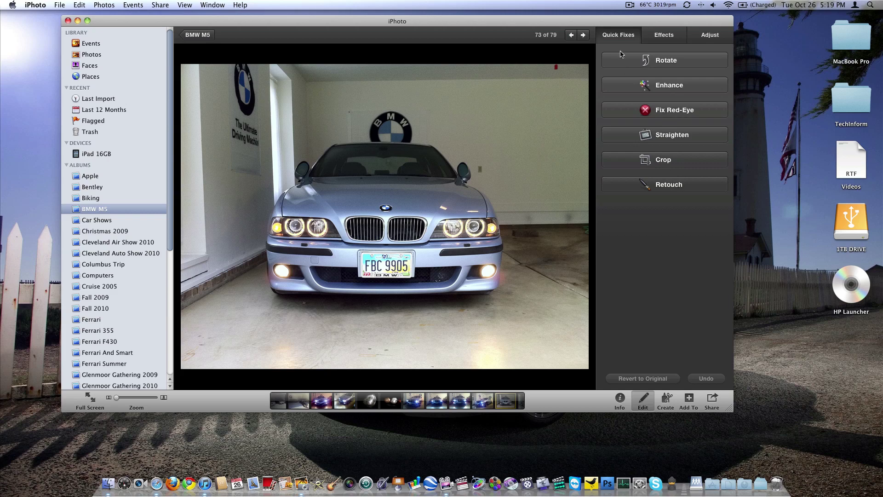
# Show the Retouch options, then the Effects presets for the BMW photo.
pyautogui.click(669, 186)
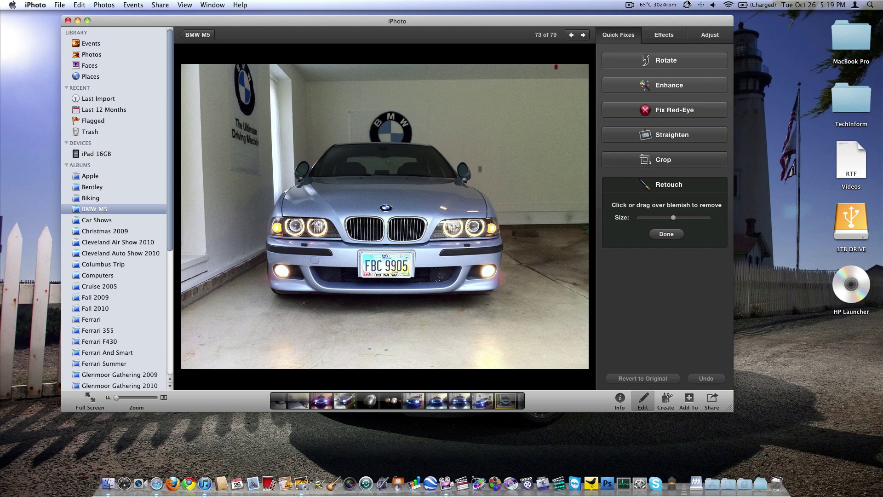
pyautogui.click(671, 42)
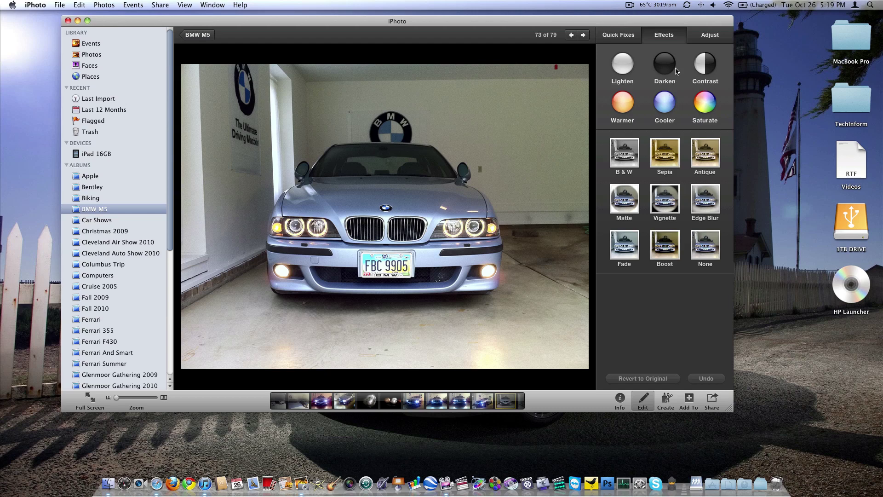
# Try Saturate, Darken, Lighten, Warmer and Cooler on the BMW photo, then revert to original.
pyautogui.click(706, 101)
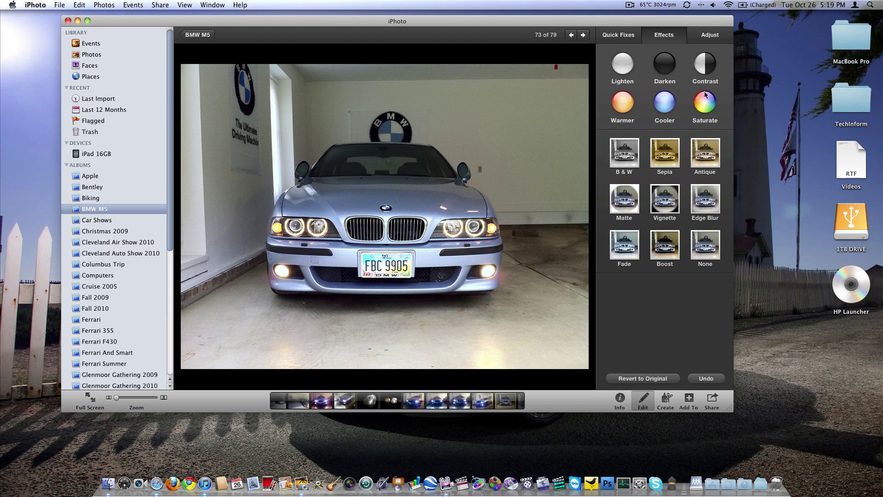
pyautogui.click(705, 99)
pyautogui.click(666, 69)
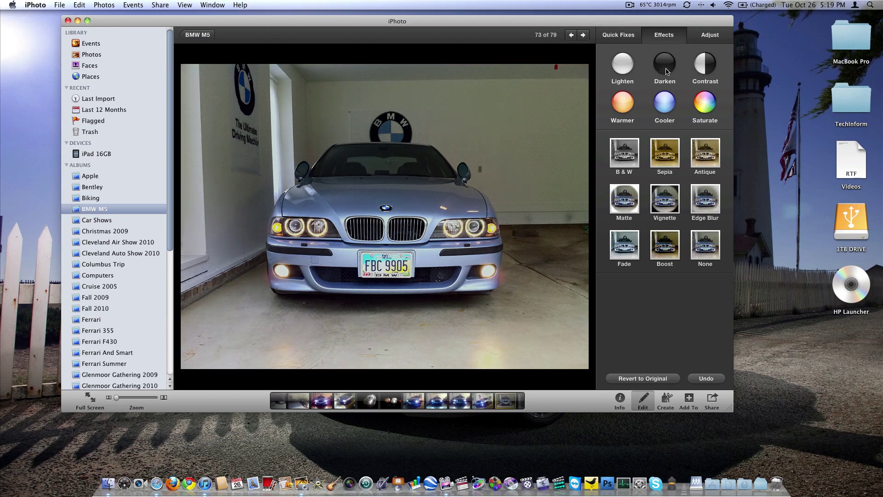
pyautogui.click(630, 71)
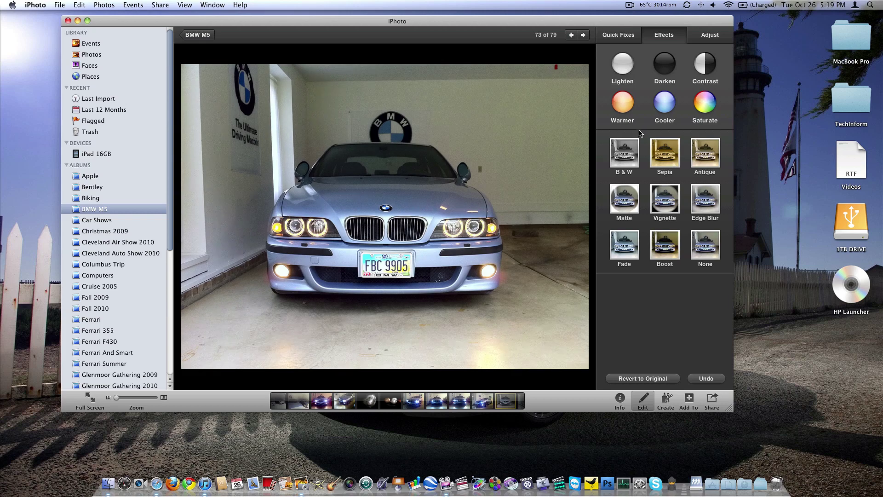
pyautogui.click(621, 109)
pyautogui.click(621, 109)
pyautogui.click(665, 110)
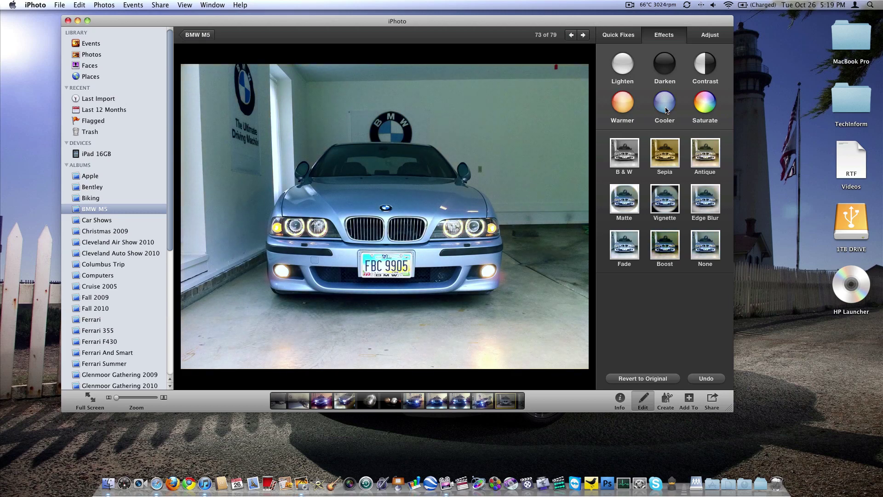
pyautogui.click(666, 380)
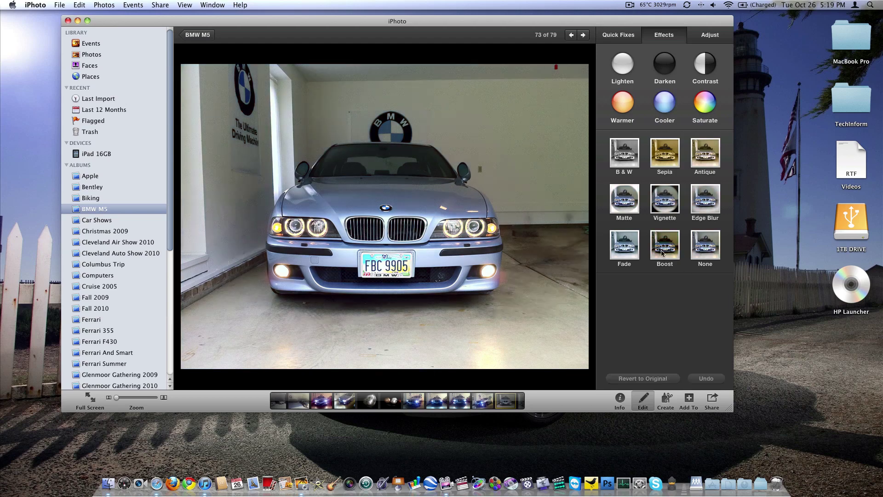
# Apply Edge Blur, Vignette, Matte, Sepia and B & W effects, raising Matte to level 2.
pyautogui.click(703, 197)
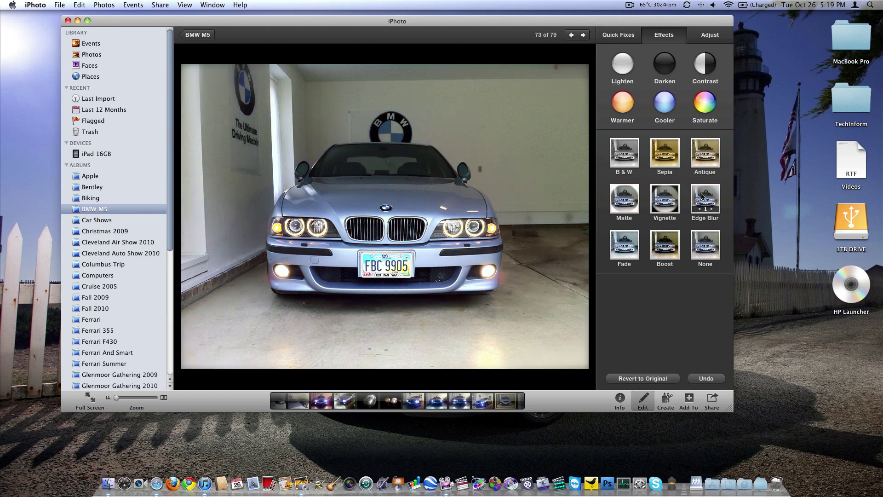
pyautogui.click(664, 202)
pyautogui.click(626, 202)
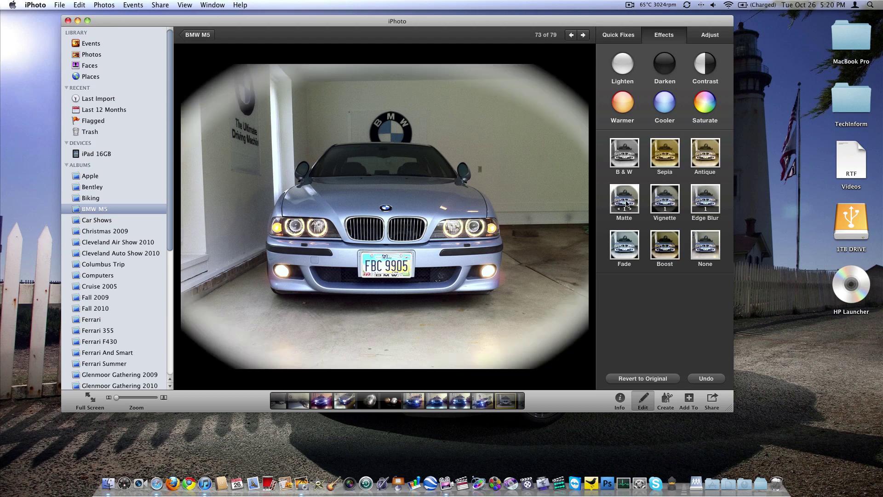
pyautogui.click(658, 146)
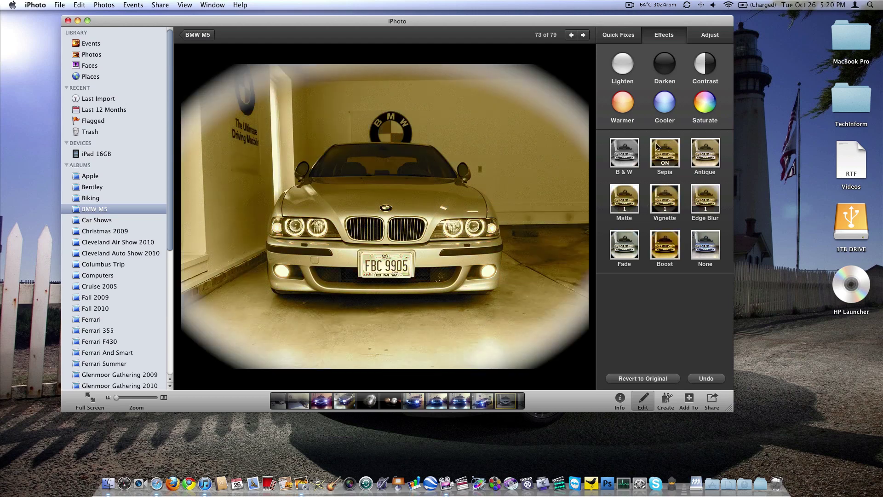
pyautogui.click(621, 156)
pyautogui.click(632, 201)
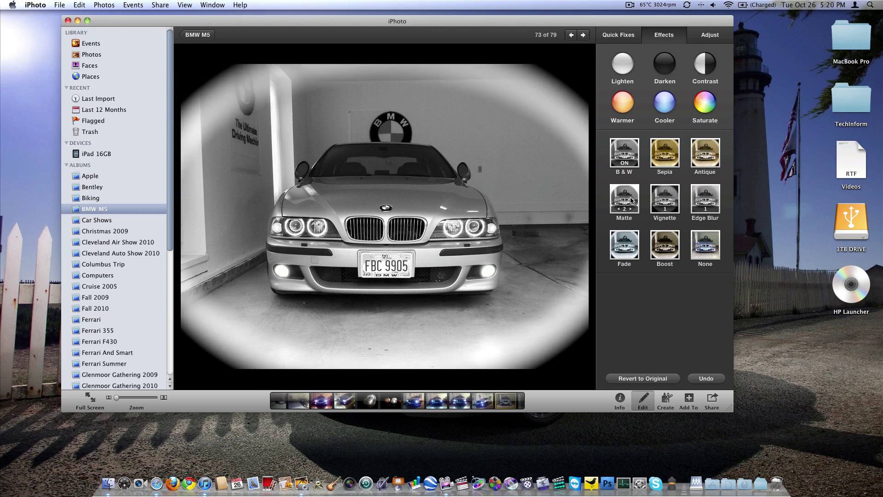
# Turn off Matte, Vignette, Edge Blur and B & W, revert, and show the Adjust sliders.
pyautogui.click(617, 211)
pyautogui.click(617, 211)
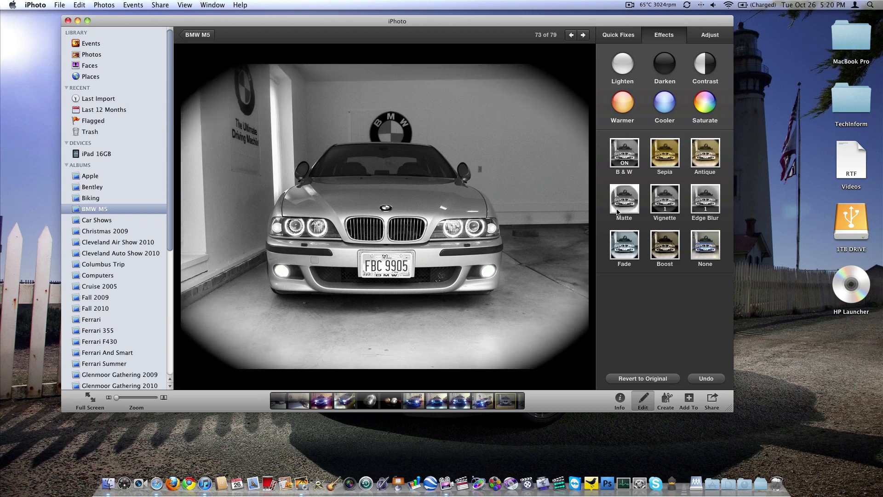
pyautogui.click(657, 208)
pyautogui.click(699, 209)
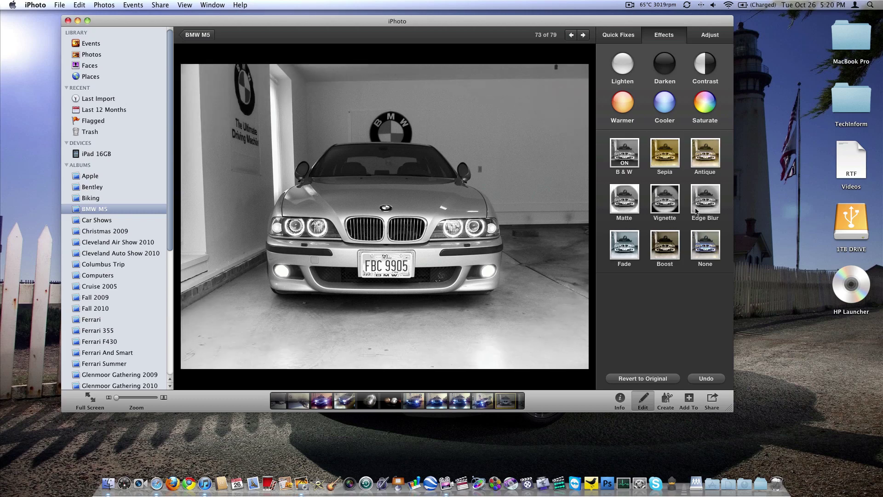
pyautogui.click(621, 166)
pyautogui.click(652, 379)
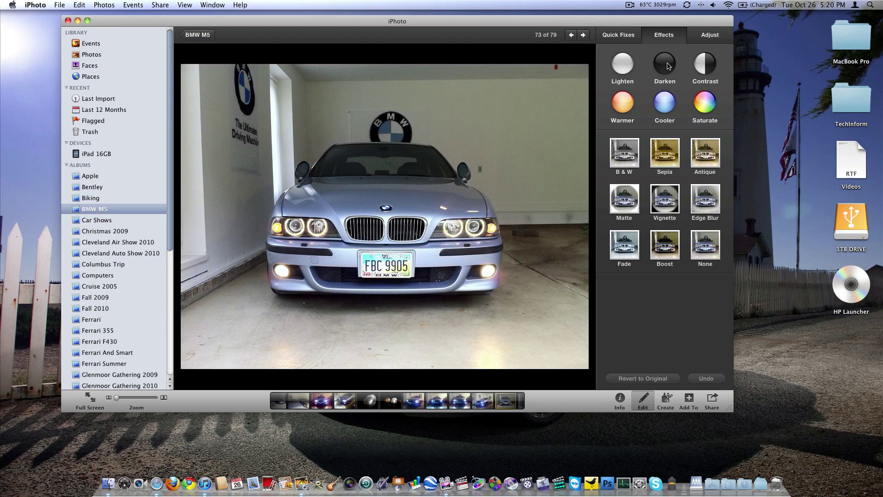
pyautogui.click(701, 38)
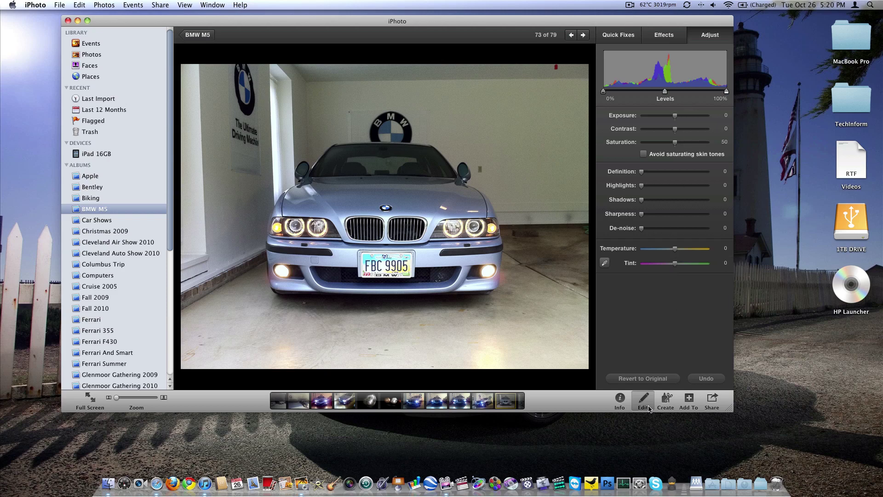
# Open the Create menu listing Book, Card and Slideshow projects for the BMW photo.
pyautogui.click(667, 400)
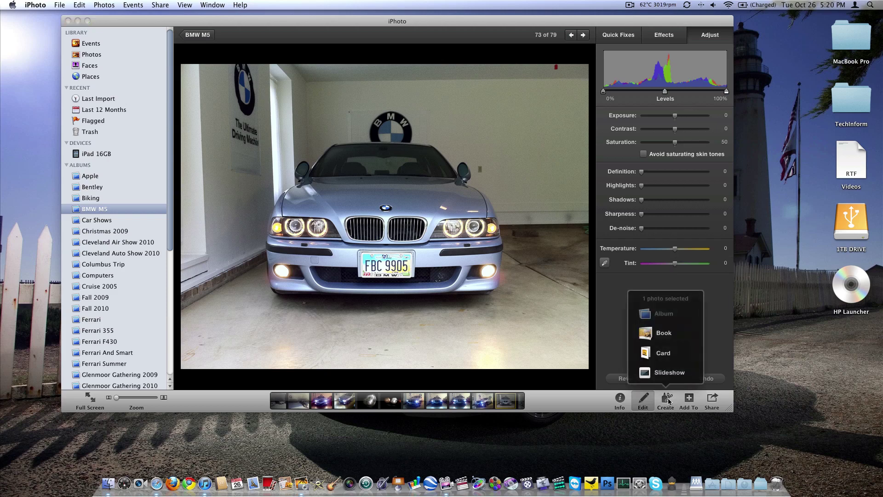
# Start a book from the BMW photo and browse the themes to Journal.
pyautogui.click(661, 333)
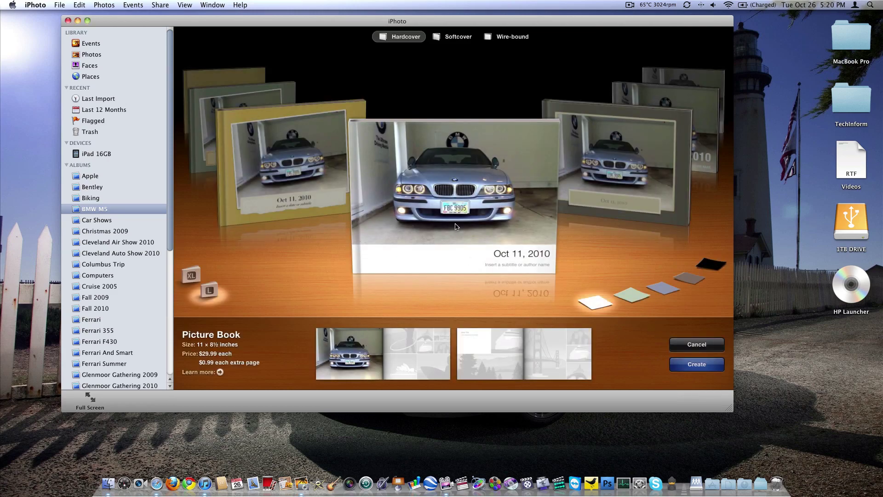
pyautogui.hscroll(-3, 393, 250)
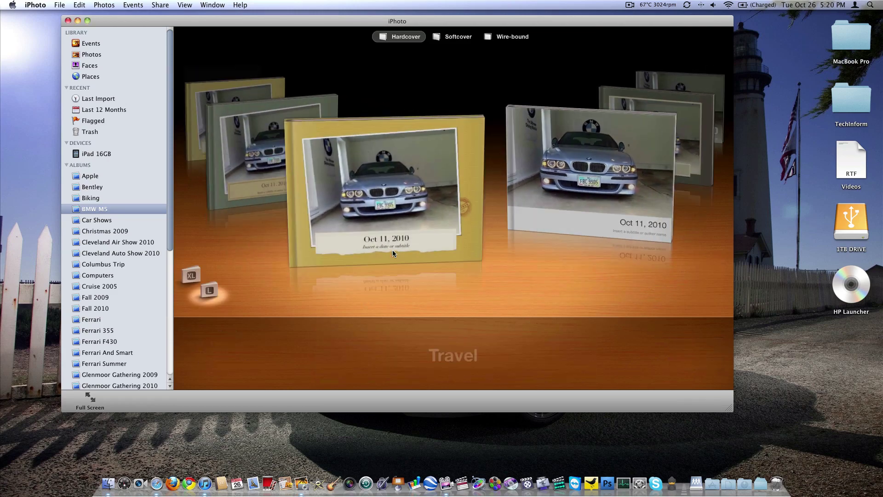
pyautogui.hscroll(-3, 393, 249)
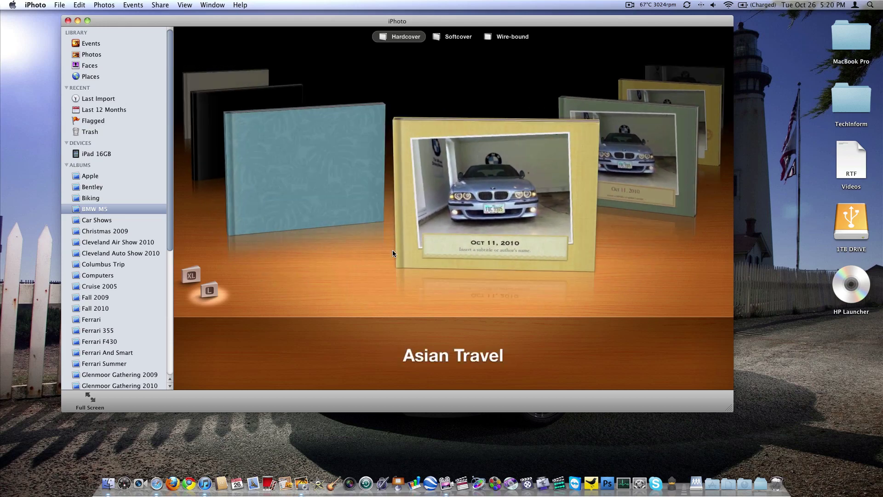
pyautogui.hscroll(2, 392, 253)
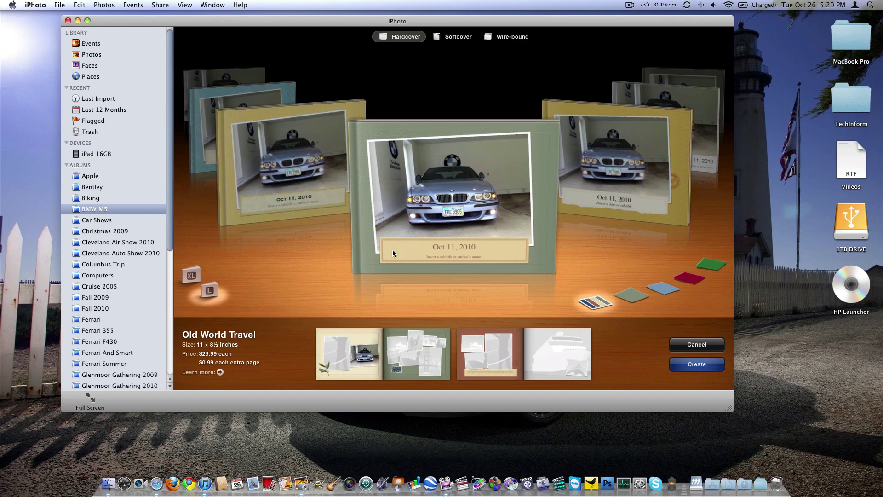
pyautogui.hscroll(2, 392, 250)
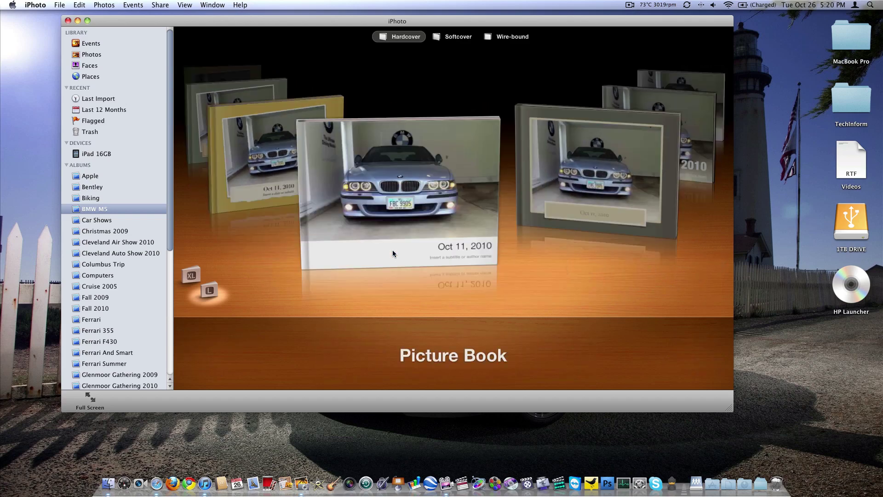
pyautogui.hscroll(4, 393, 249)
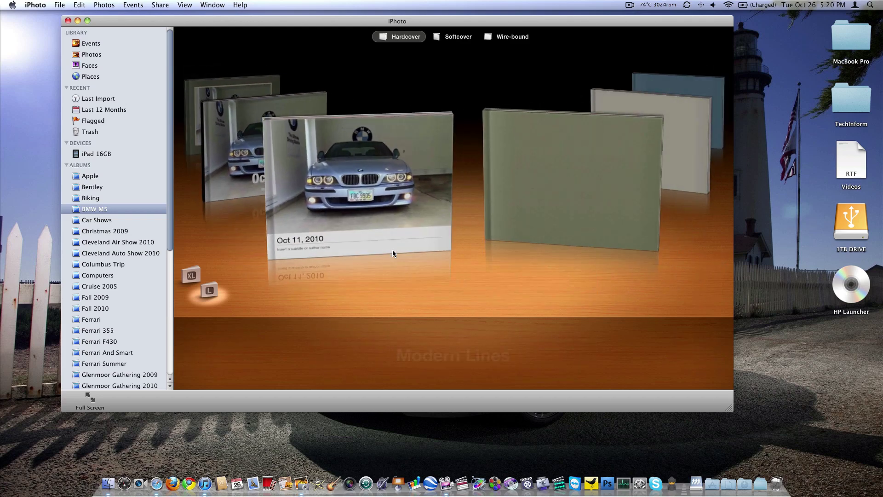
pyautogui.hscroll(-3, 393, 250)
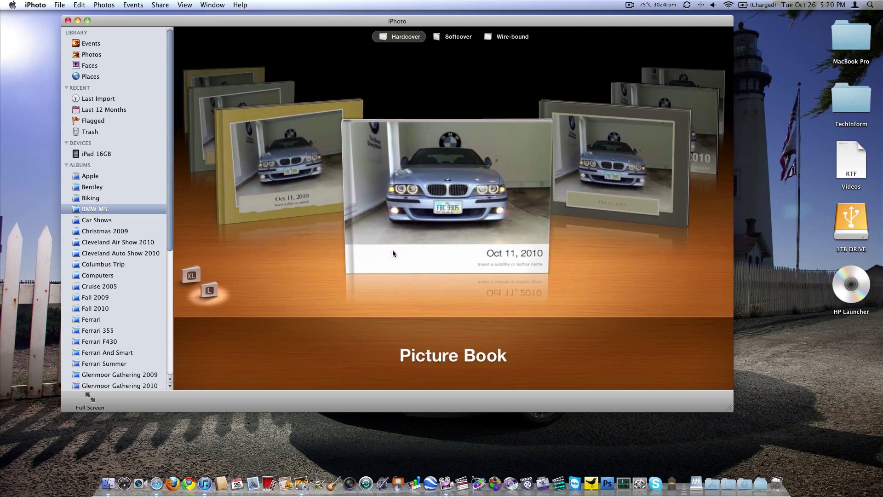
pyautogui.hscroll(1, 393, 249)
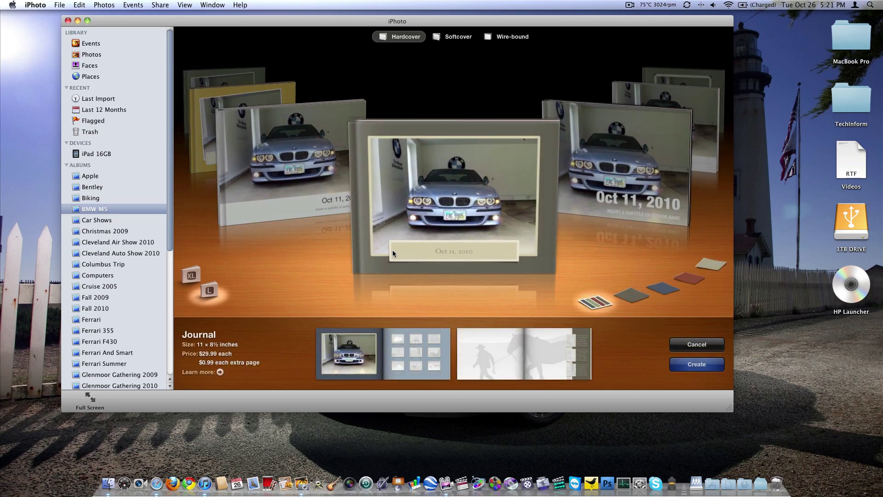
# Try grey, blue and red covers, choose the XL size and create the Journal book.
pyautogui.click(634, 293)
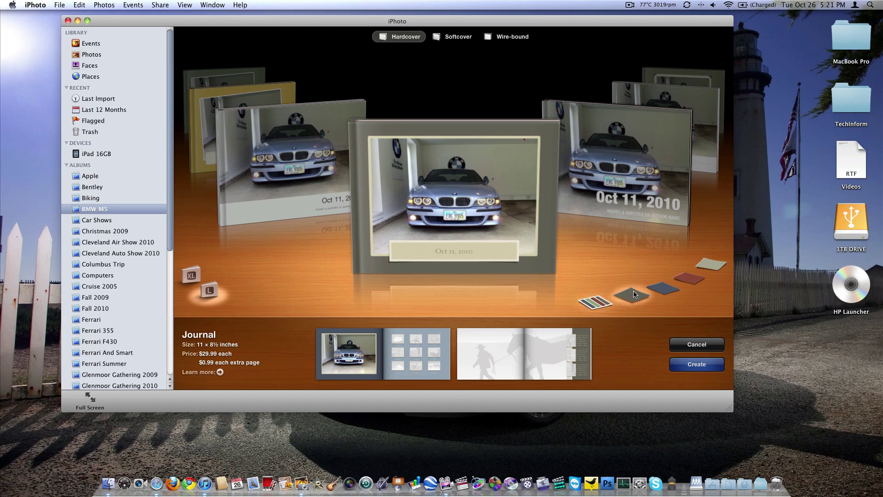
pyautogui.click(657, 290)
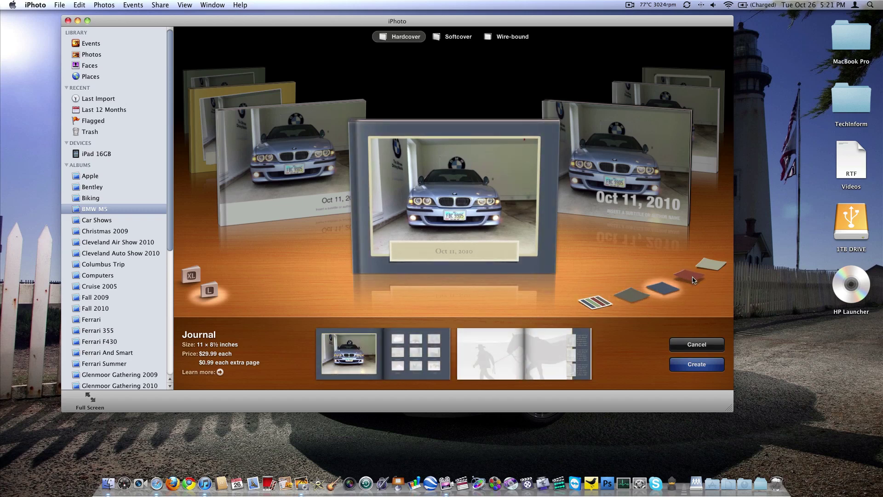
pyautogui.click(689, 278)
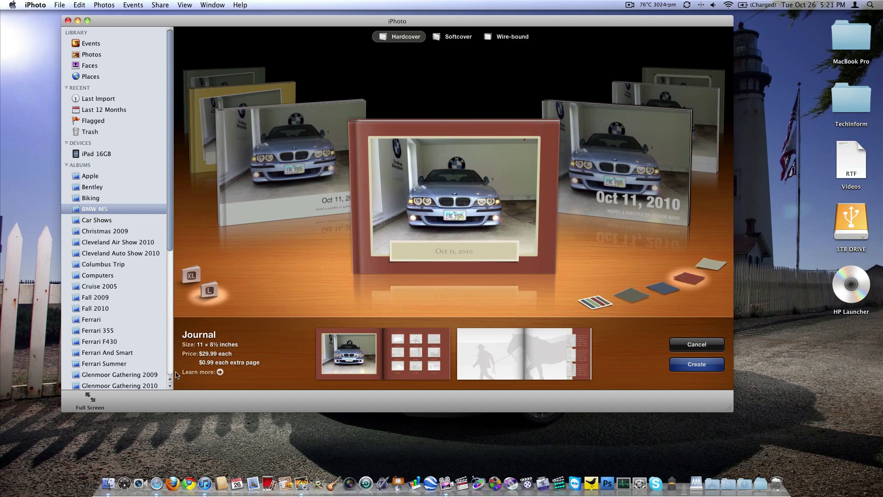
pyautogui.click(193, 275)
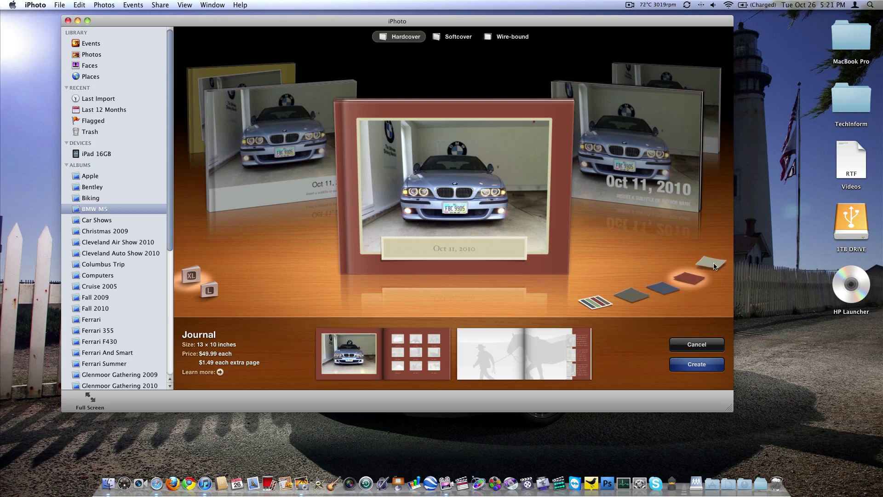
pyautogui.click(712, 367)
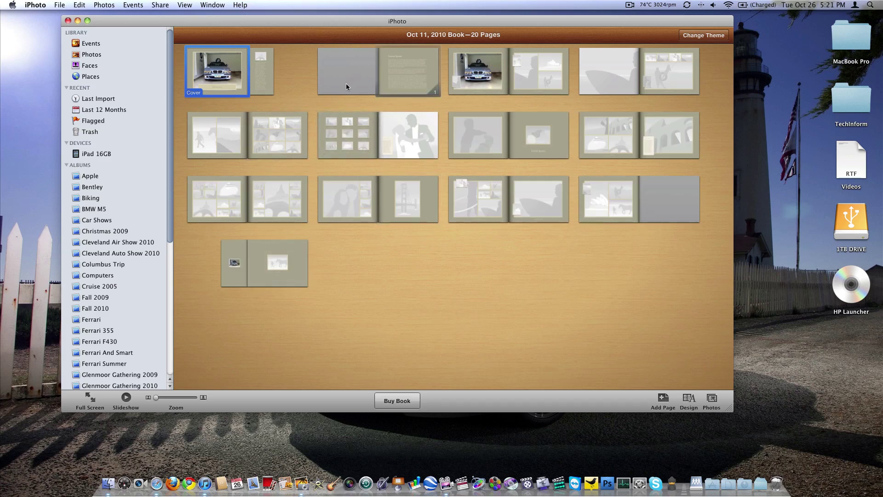
pyautogui.doubleClick(406, 62)
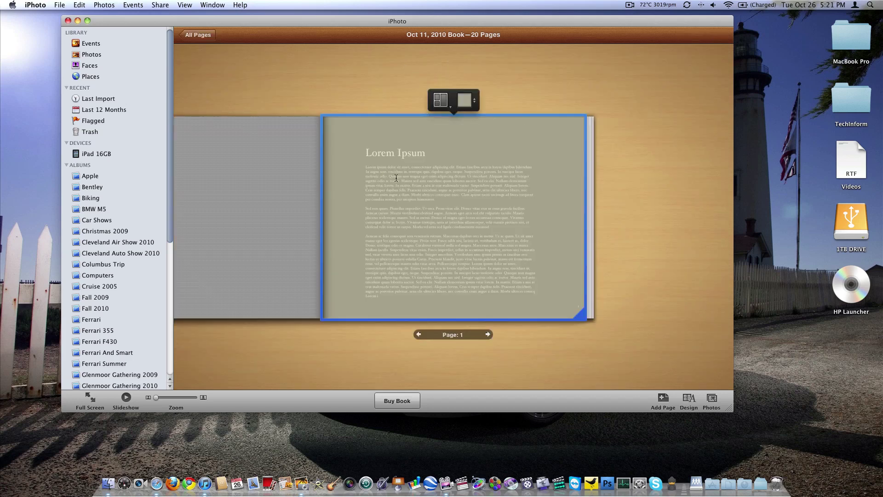
pyautogui.click(398, 174)
pyautogui.doubleClick(425, 175)
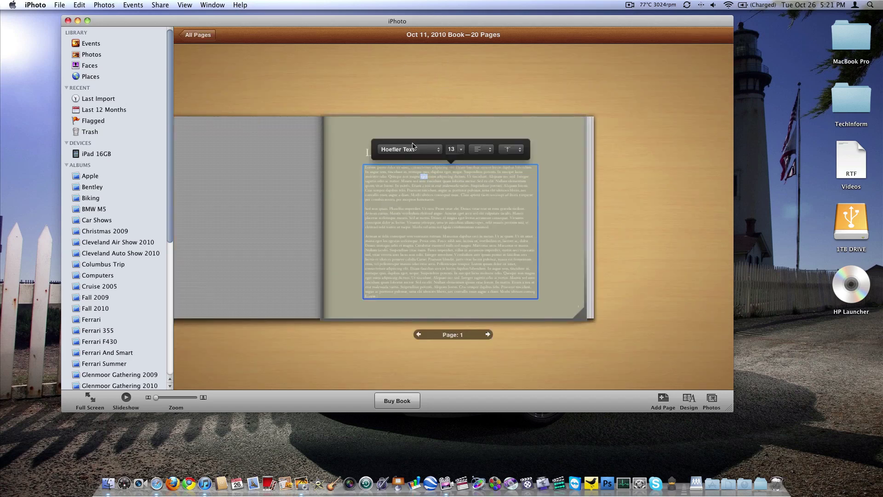
pyautogui.click(349, 206)
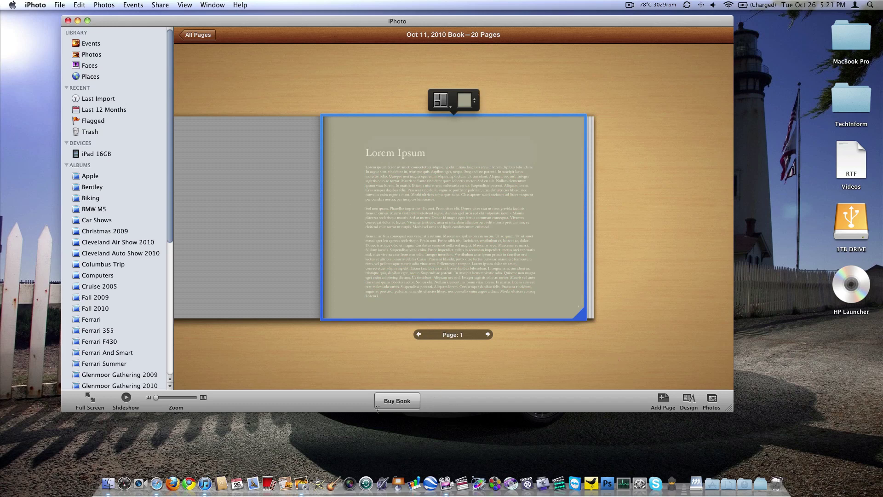
pyautogui.click(198, 34)
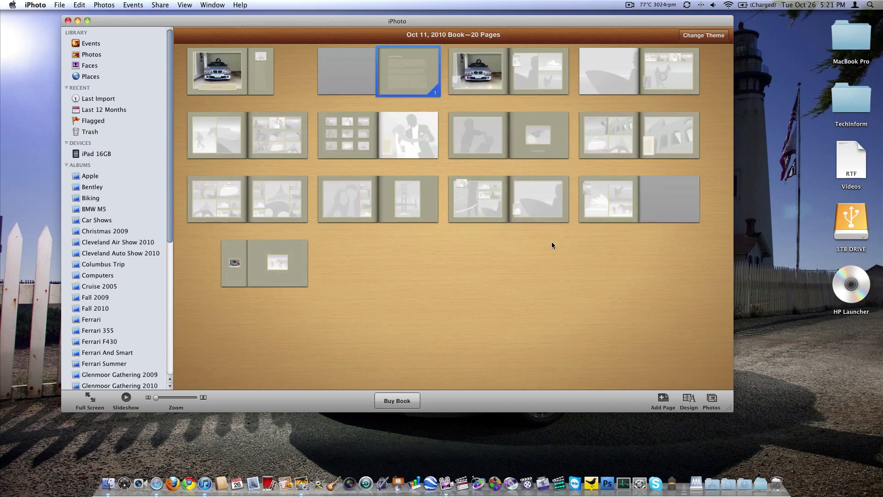
pyautogui.click(387, 147)
pyautogui.doubleClick(434, 140)
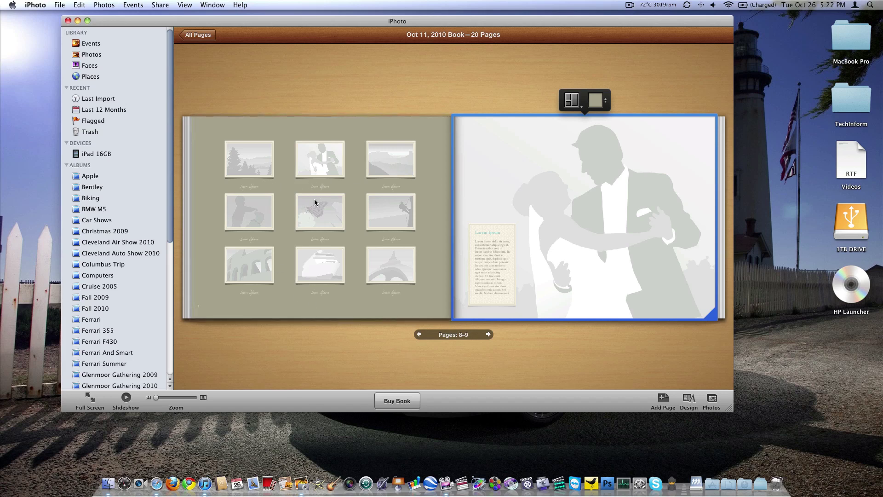
pyautogui.click(315, 212)
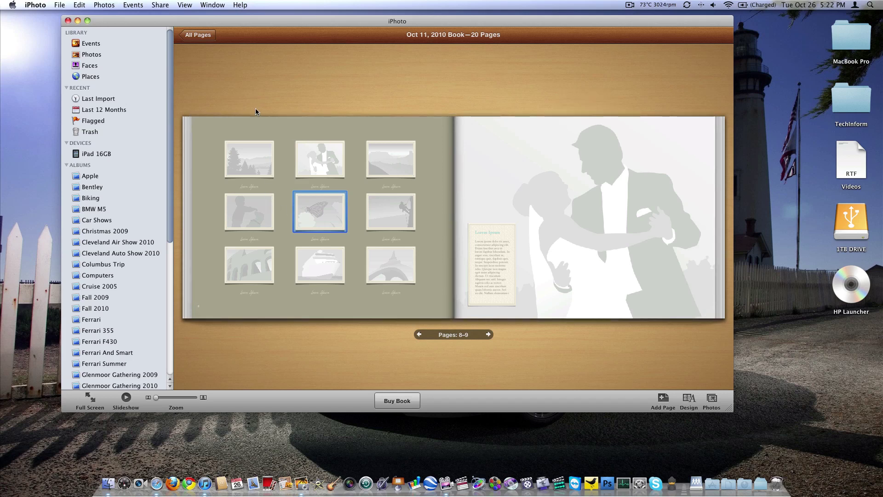
pyautogui.click(198, 34)
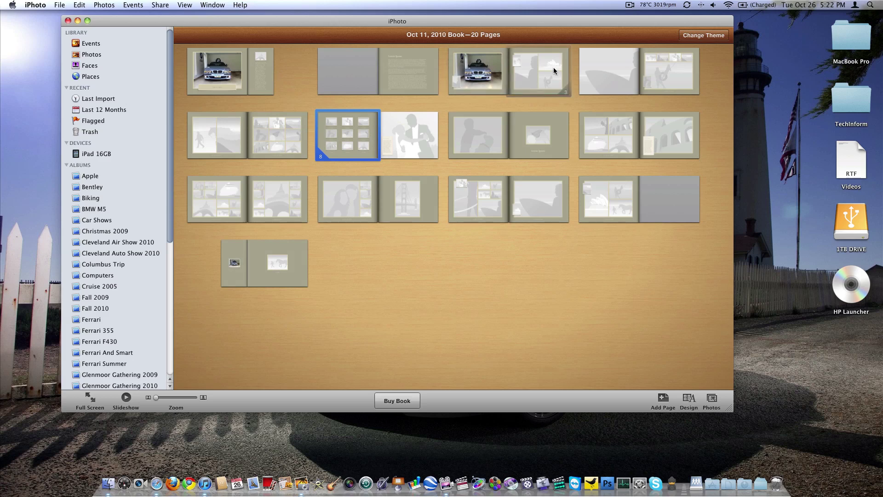
# Drag a page thumbnail toward the book's start, then open the pages 6–7 spread.
pyautogui.click(625, 69)
pyautogui.moveTo(656, 69); pyautogui.dragTo(322, 78)
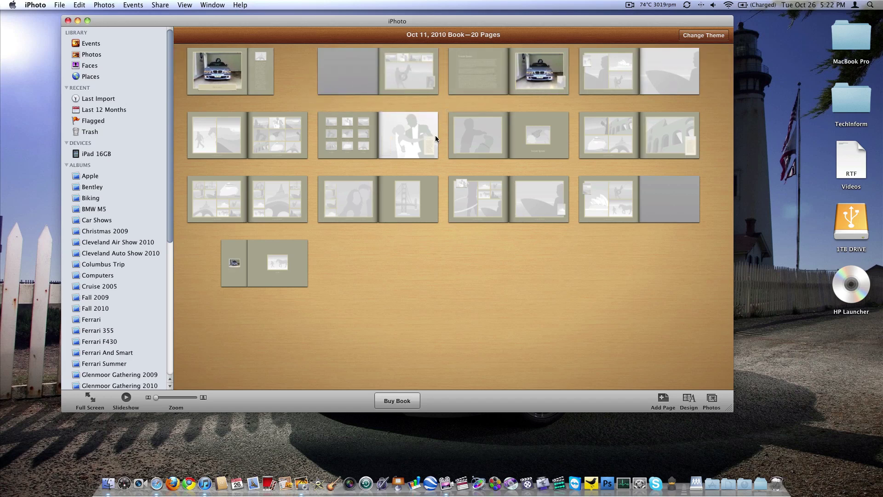
pyautogui.click(282, 147)
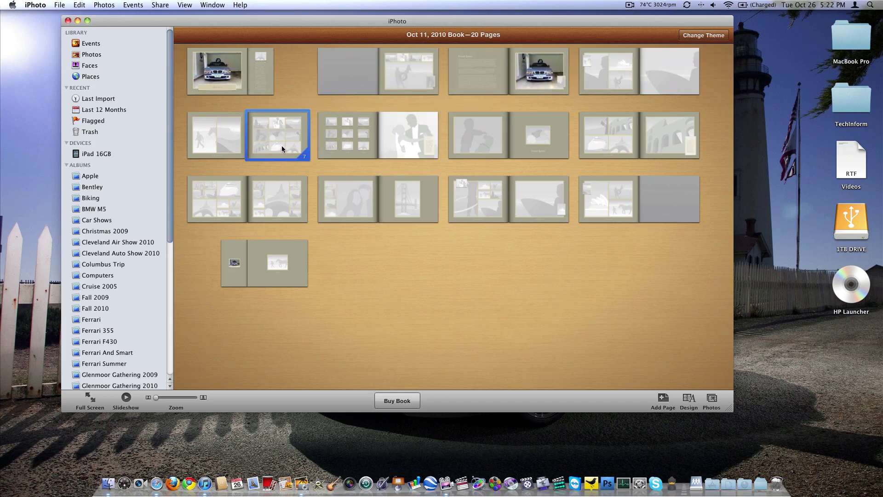
pyautogui.doubleClick(282, 145)
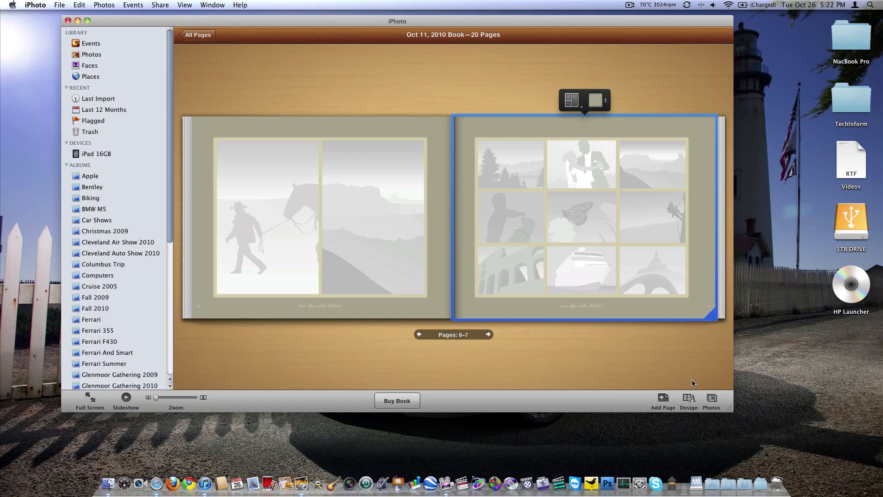
# Give page 7 a faded photo background and the first 5 Photos layout.
pyautogui.click(594, 100)
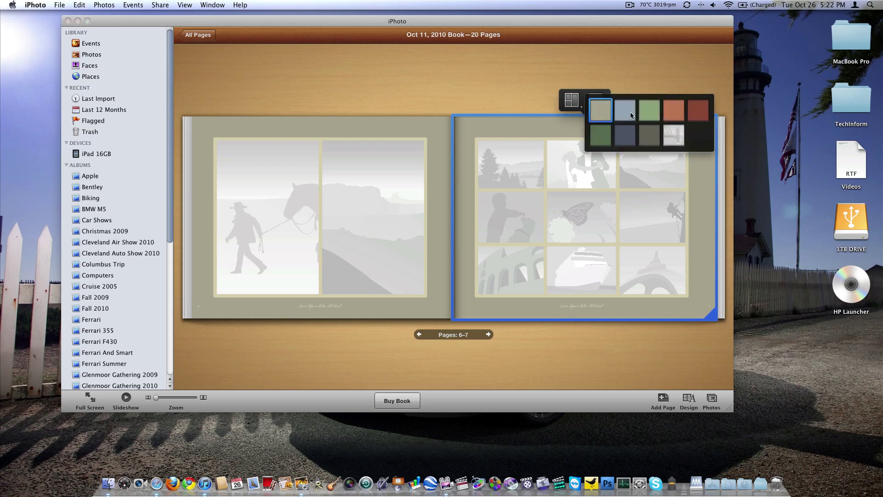
pyautogui.click(676, 135)
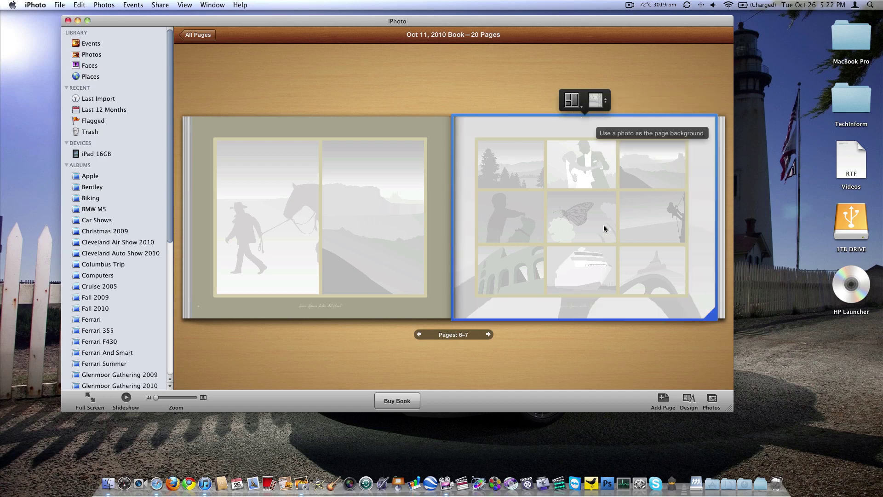
pyautogui.click(571, 101)
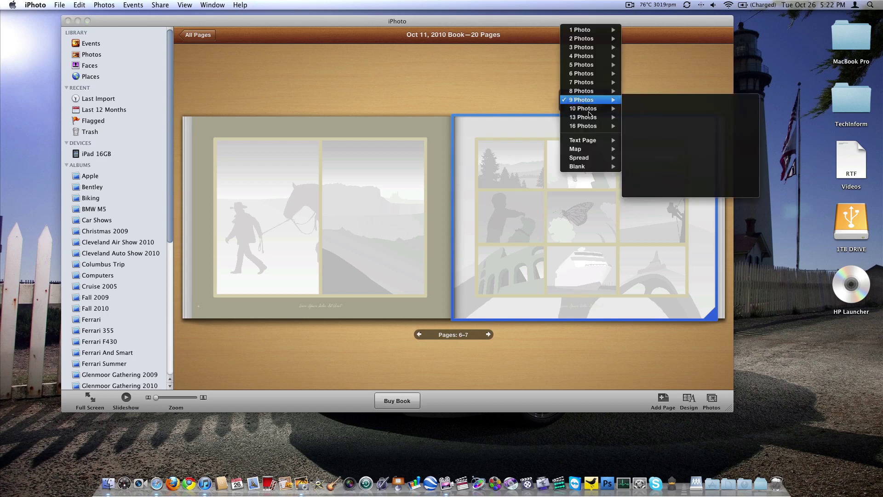
pyautogui.moveTo(590, 130)
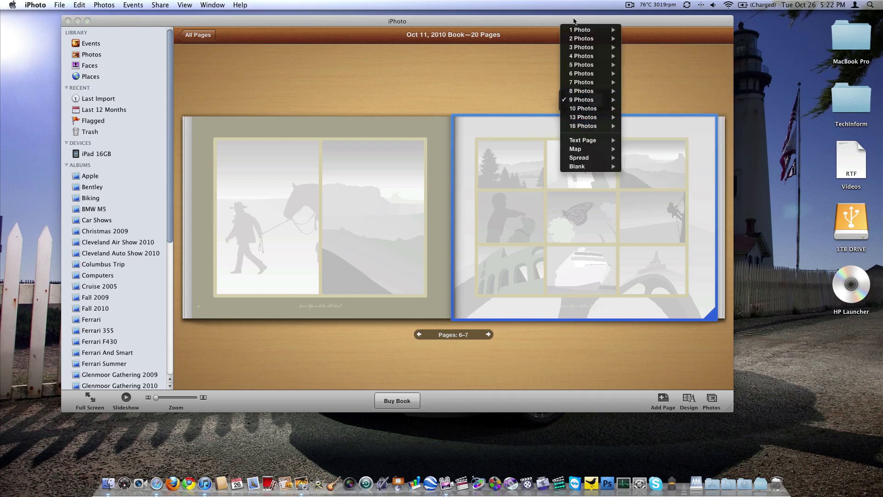
pyautogui.moveTo(578, 29)
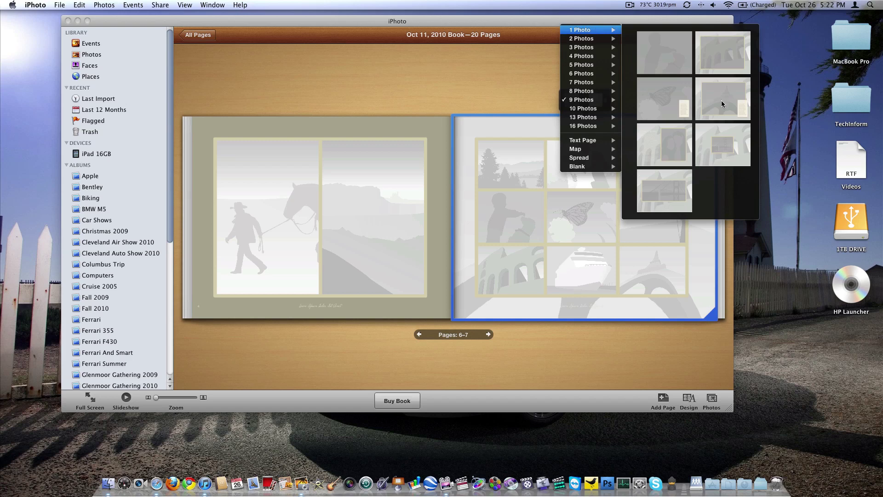
pyautogui.moveTo(594, 65)
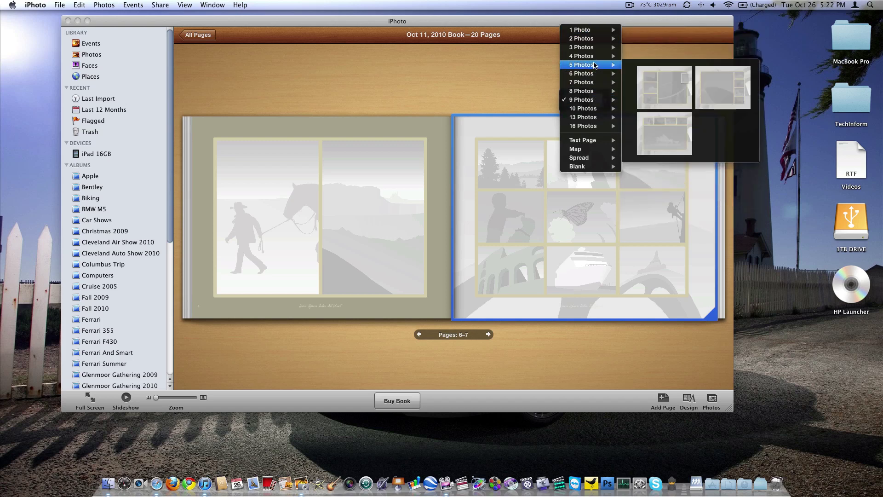
pyautogui.click(655, 83)
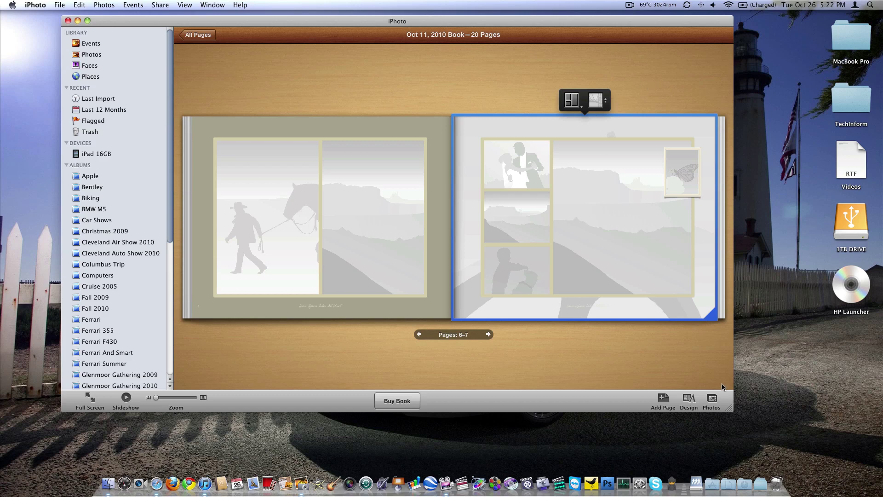
# Show the Design options, select page 7's large frame and list the book's photos.
pyautogui.click(689, 399)
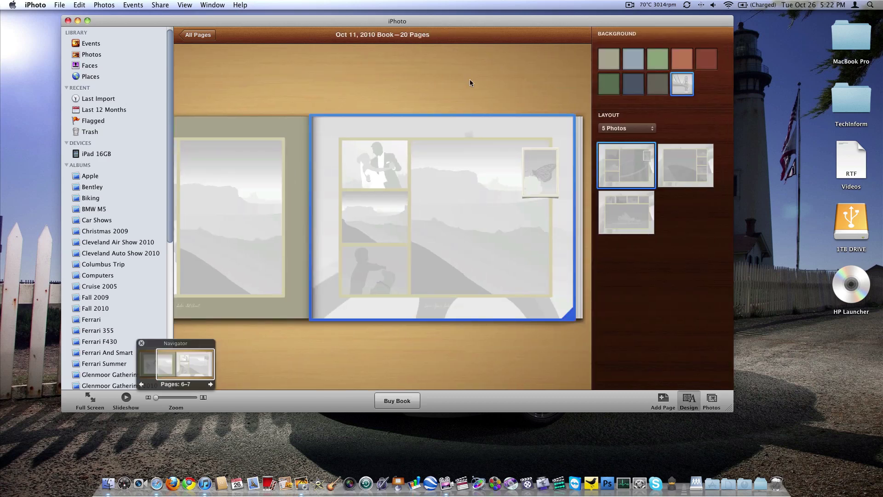
pyautogui.click(484, 154)
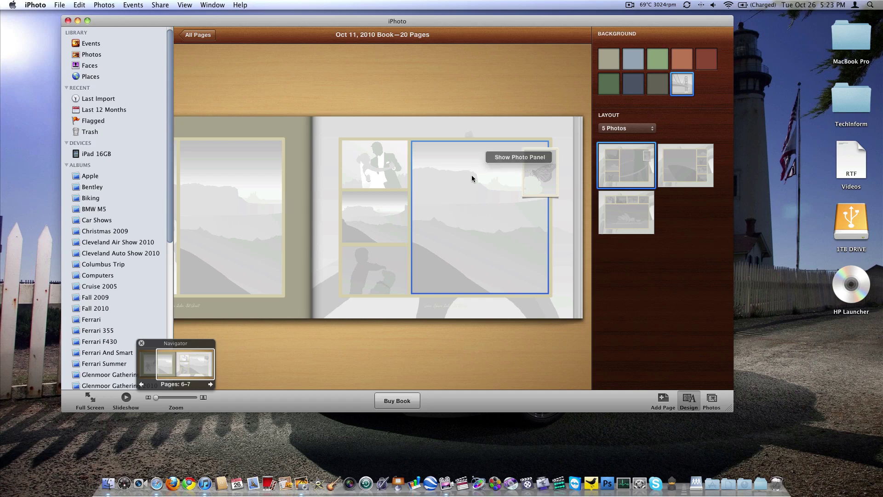
pyautogui.click(713, 401)
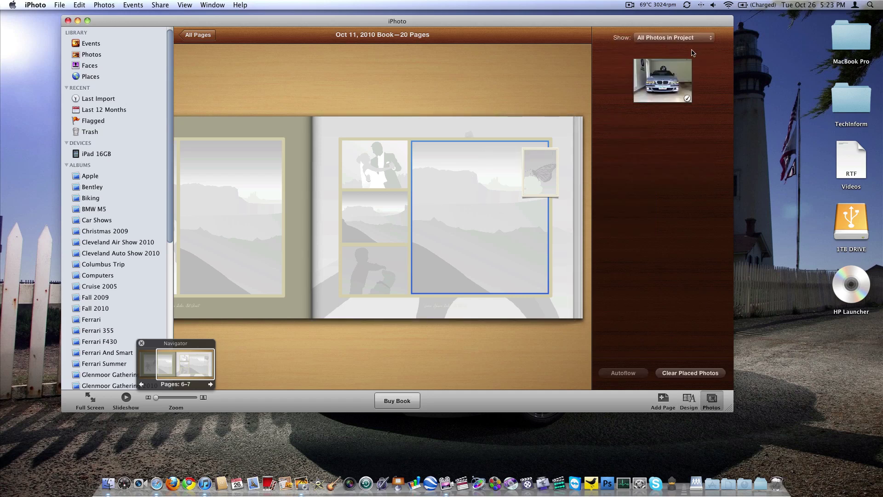
# Filter the list to Placed Photos and drag the silver BMW photo into page 7's frame.
pyautogui.click(683, 38)
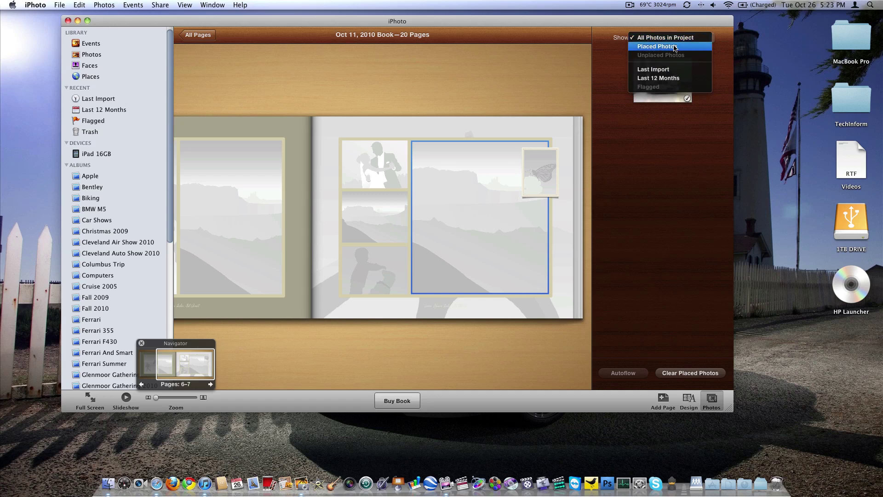
pyautogui.click(674, 47)
pyautogui.click(668, 36)
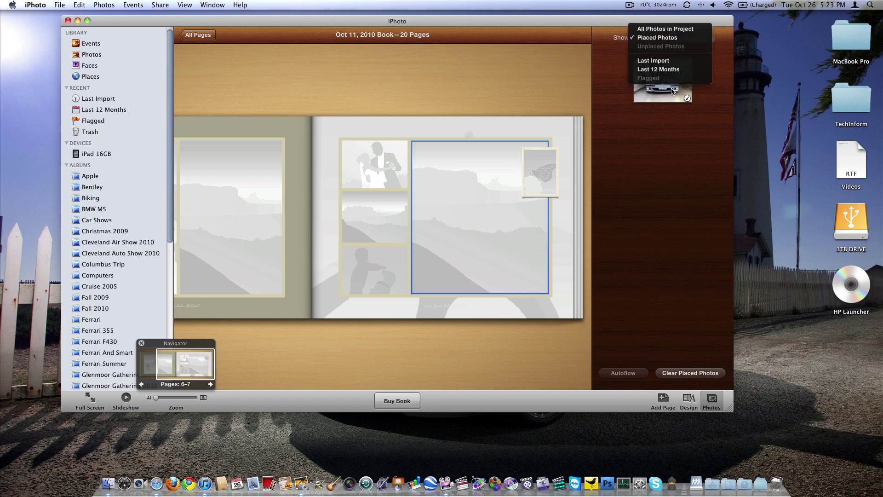
pyautogui.click(671, 91)
pyautogui.moveTo(672, 91); pyautogui.dragTo(374, 215)
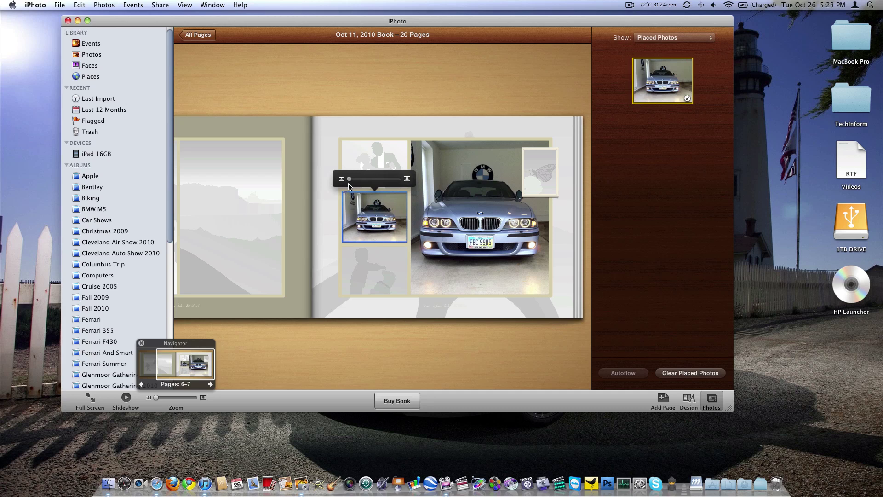
# Zoom the small frame onto the plate and headlights, then return to All Pages.
pyautogui.moveTo(349, 179); pyautogui.dragTo(398, 179)
pyautogui.moveTo(399, 215); pyautogui.dragTo(371, 213)
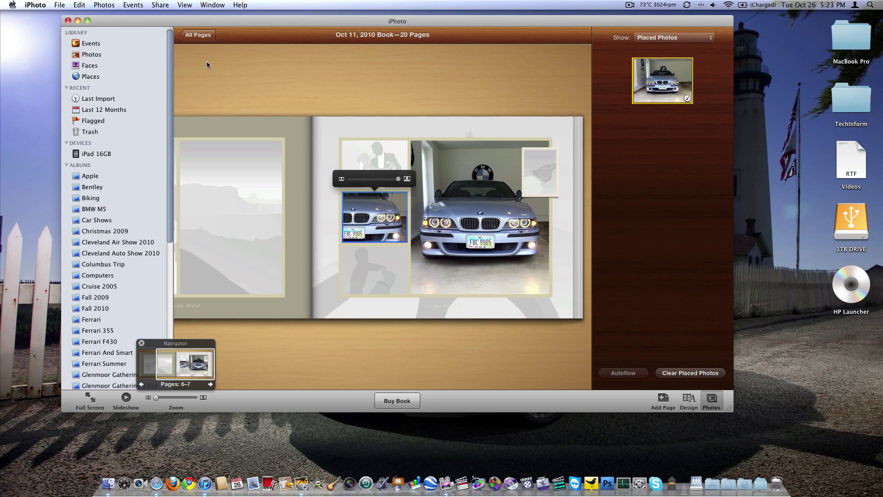
pyautogui.click(204, 35)
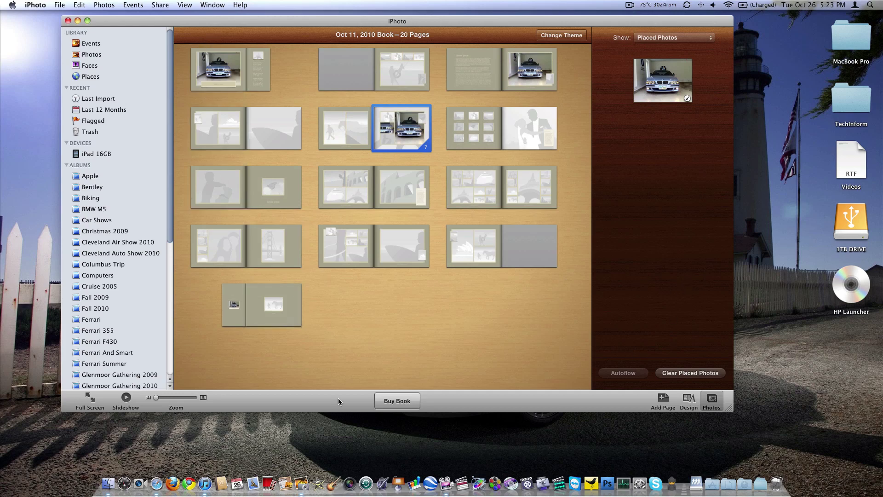
# Open the BMW M5 album's photo from Events and try adding it to a slideshow.
pyautogui.click(83, 44)
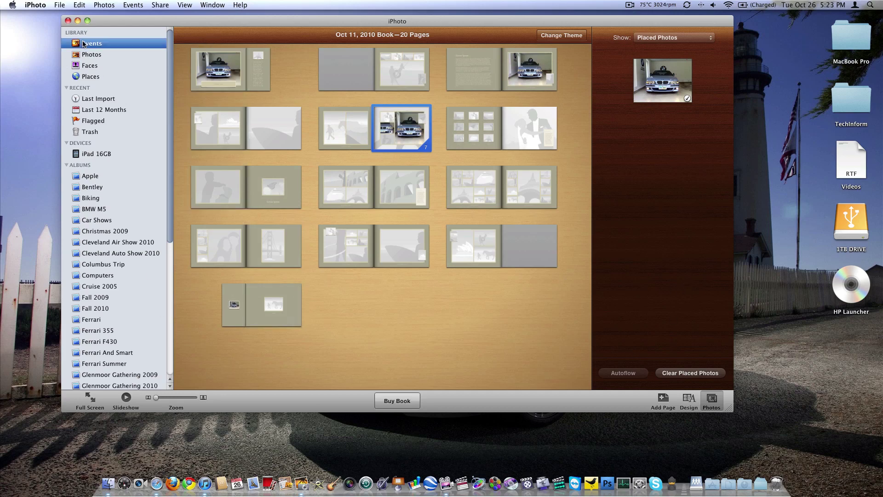
pyautogui.click(93, 209)
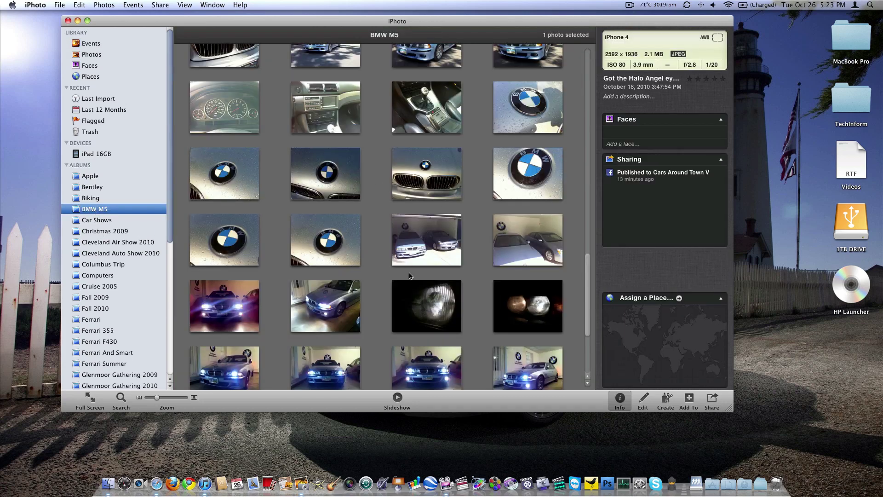
pyautogui.doubleClick(294, 265)
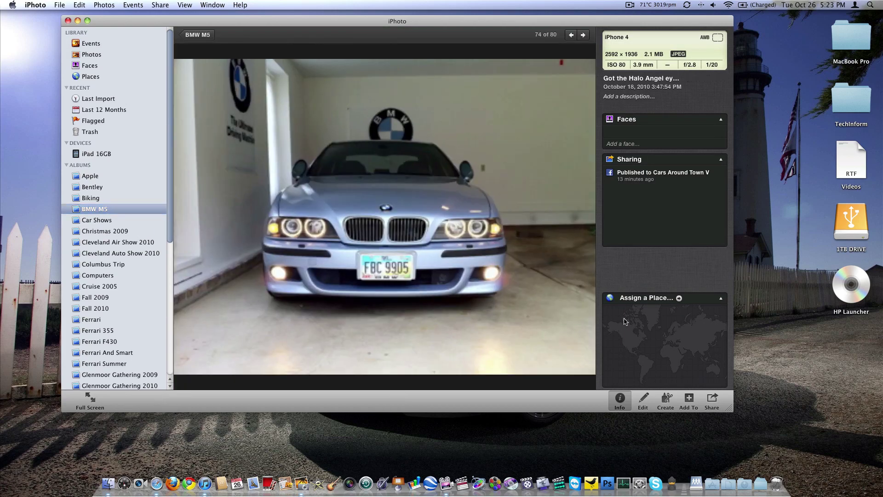
pyautogui.click(690, 401)
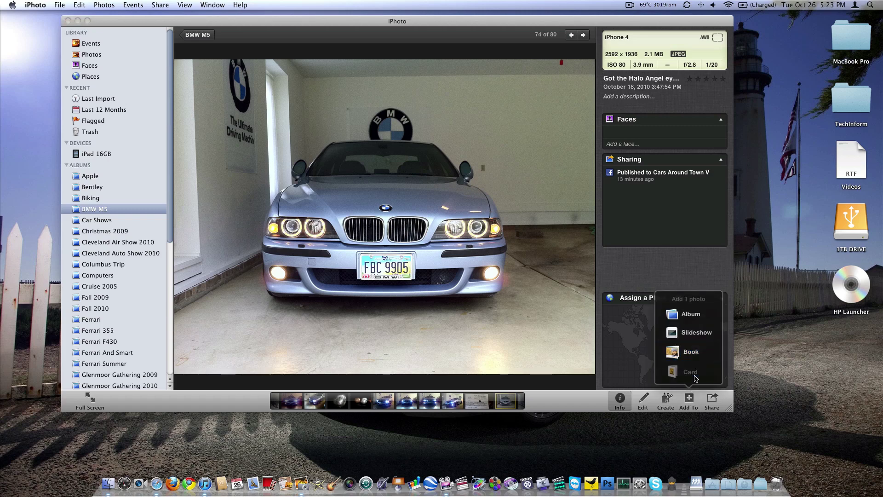
pyautogui.click(702, 338)
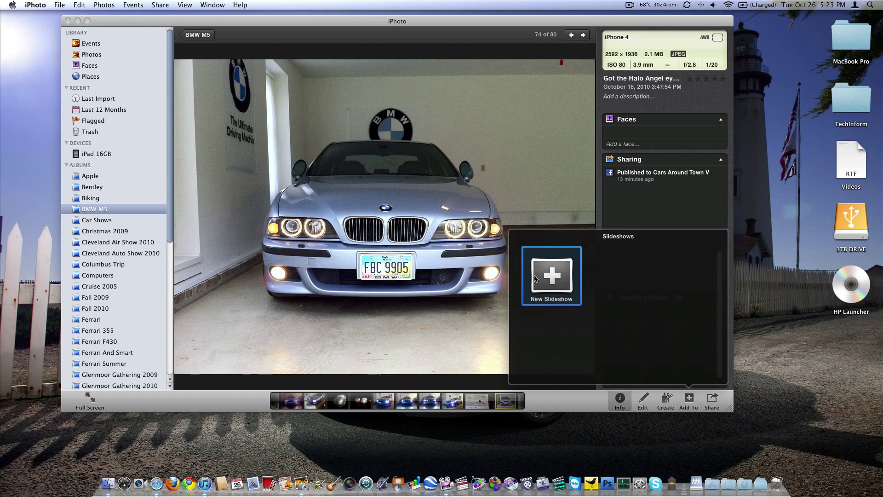
# Go back to Events and open the Oct 23, 2010 event.
pyautogui.click(97, 45)
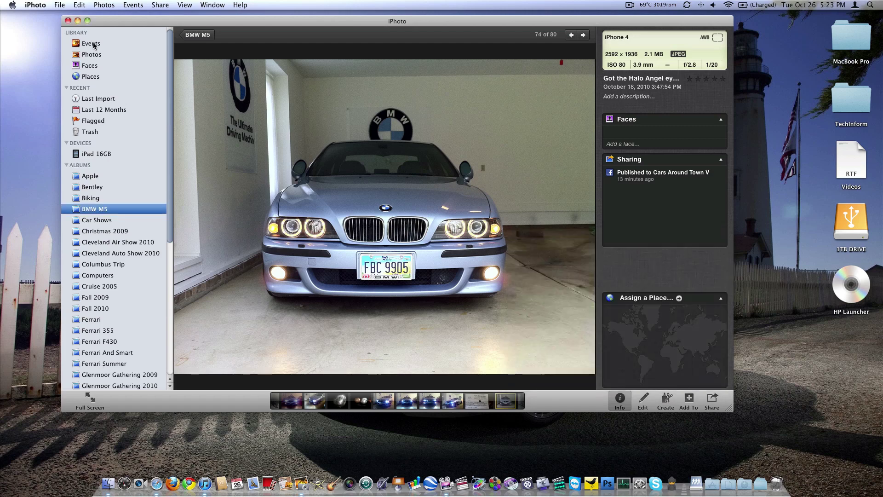
pyautogui.click(97, 44)
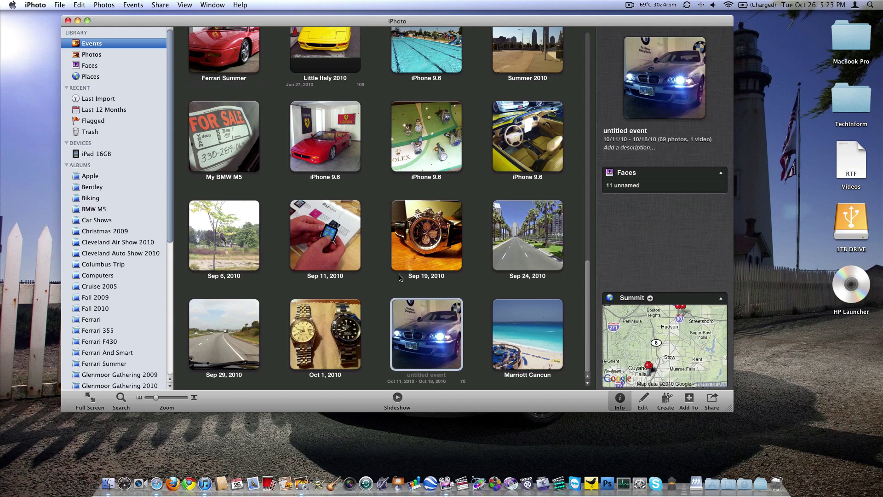
pyautogui.scroll(15, 355, 133)
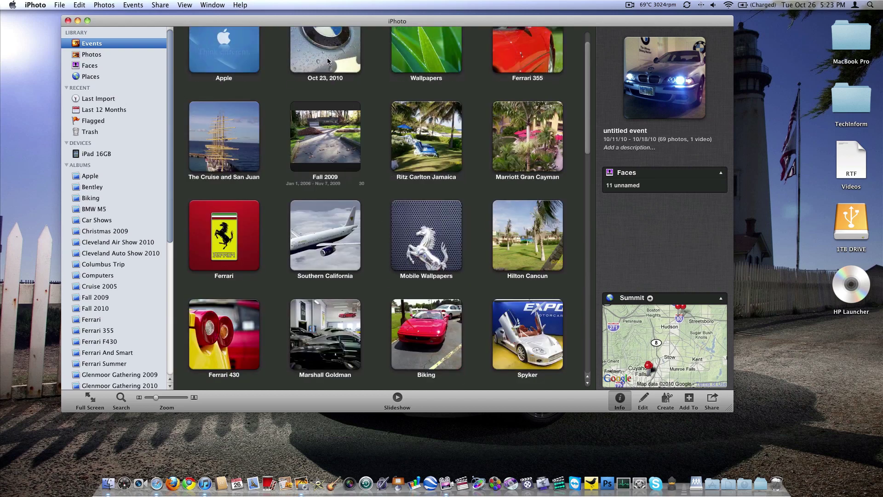
pyautogui.doubleClick(327, 57)
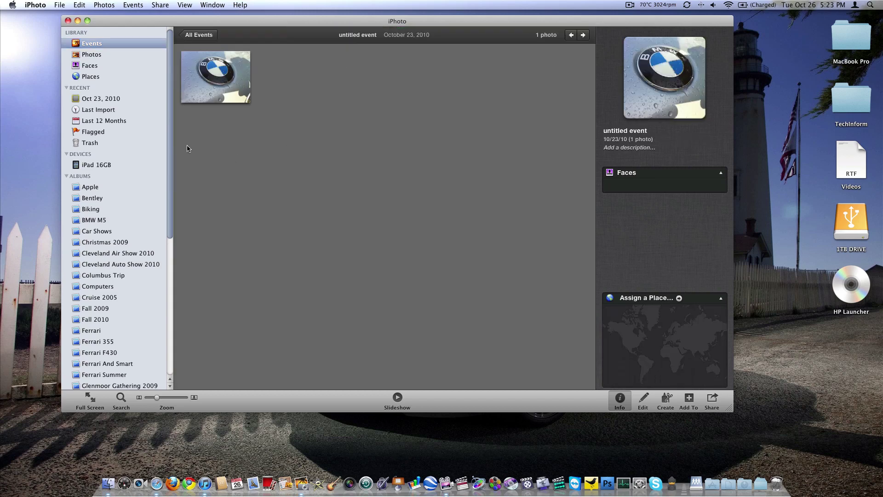
# Start a slideshow of the BMW badge photo, review its music and settings, then cancel.
pyautogui.click(220, 82)
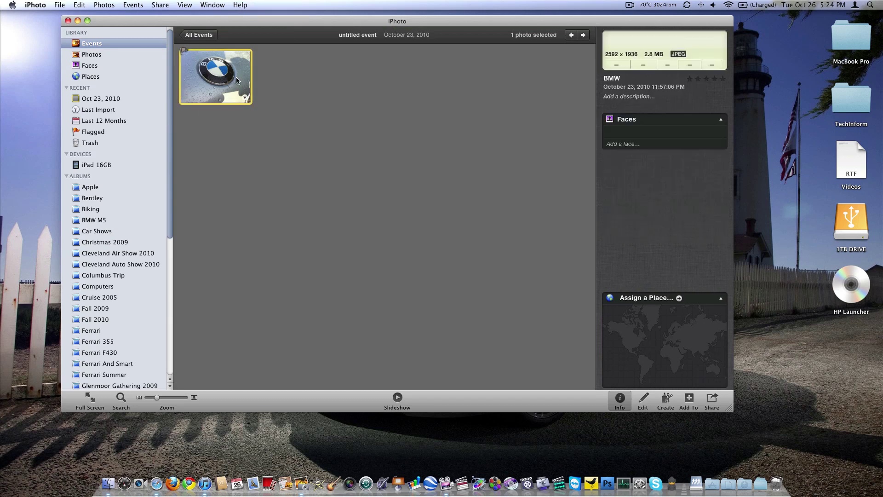
pyautogui.click(397, 399)
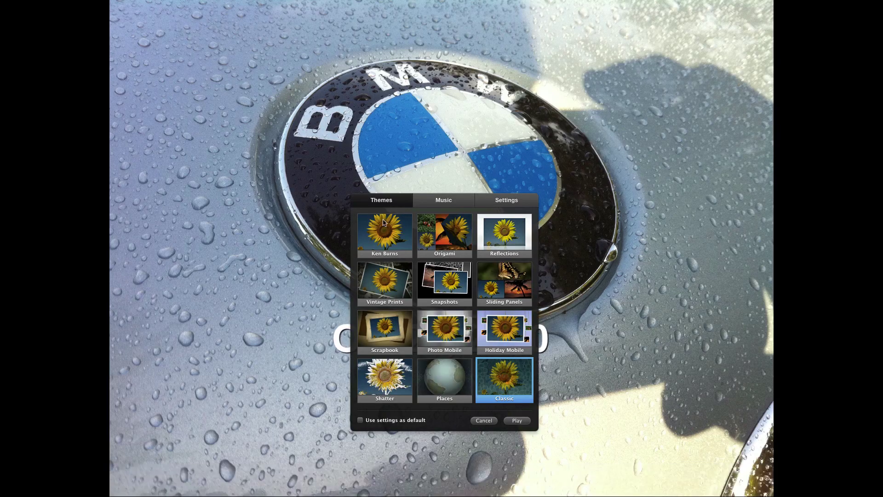
pyautogui.click(442, 201)
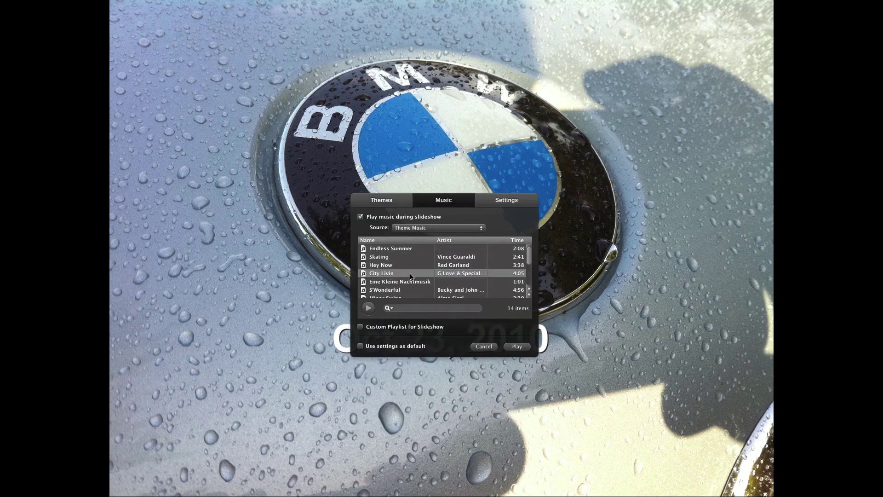
pyautogui.click(487, 199)
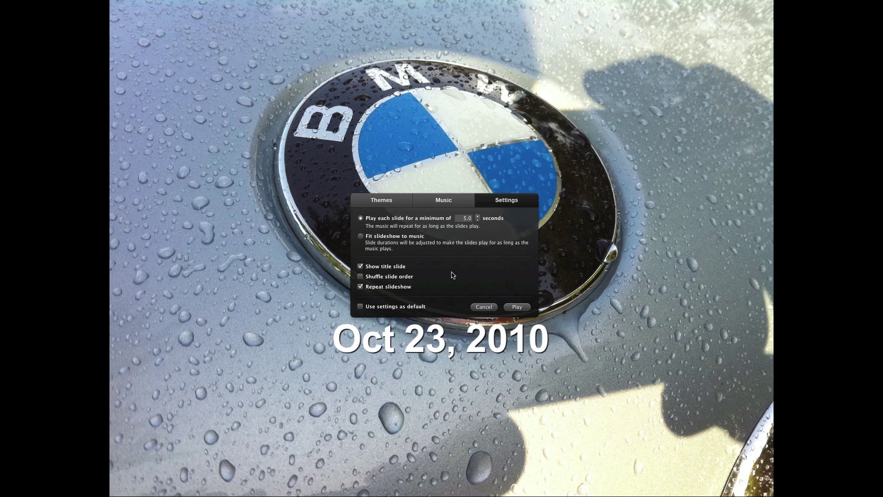
pyautogui.click(483, 307)
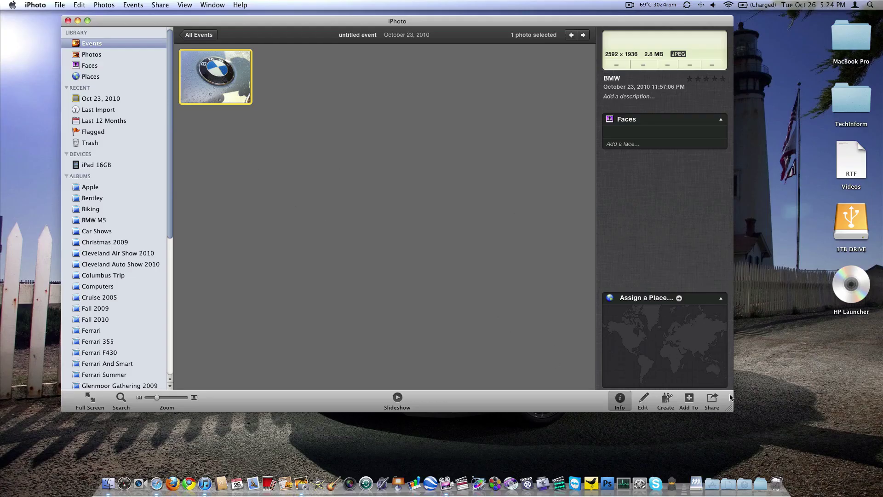
# Look at the Order Prints sheet, cancel it, then start an Email of the BMW photo.
pyautogui.click(712, 400)
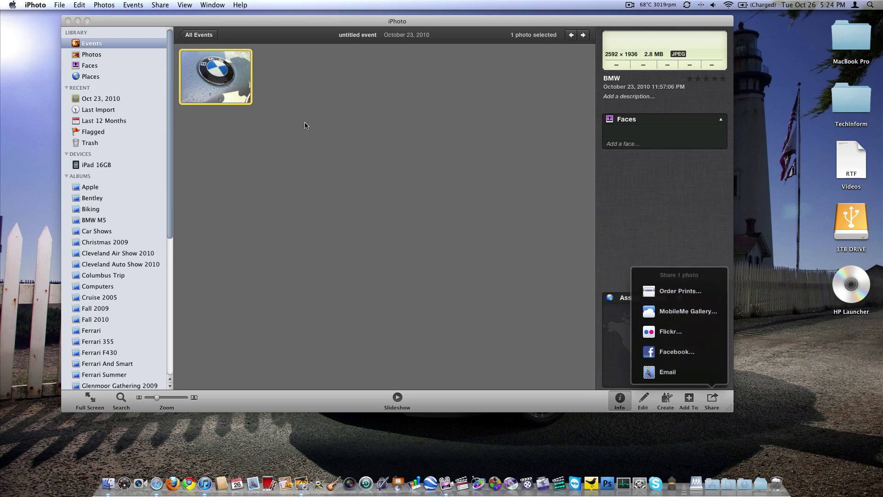
pyautogui.click(710, 289)
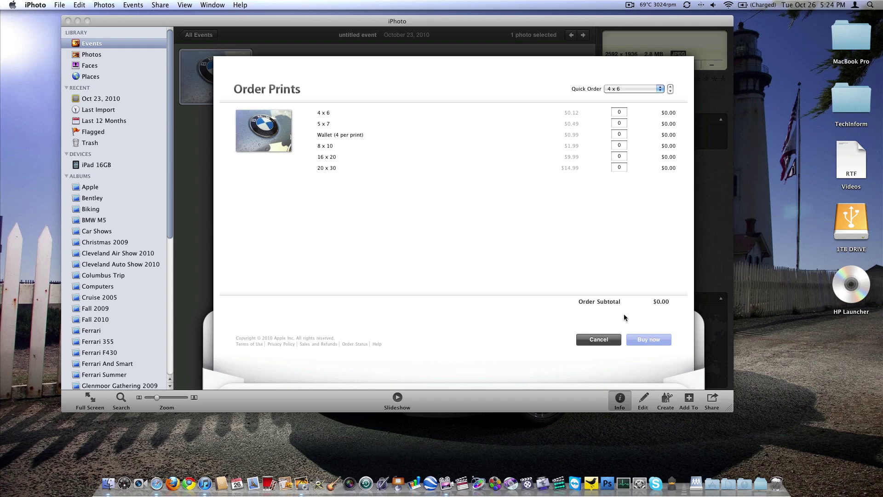
pyautogui.click(612, 340)
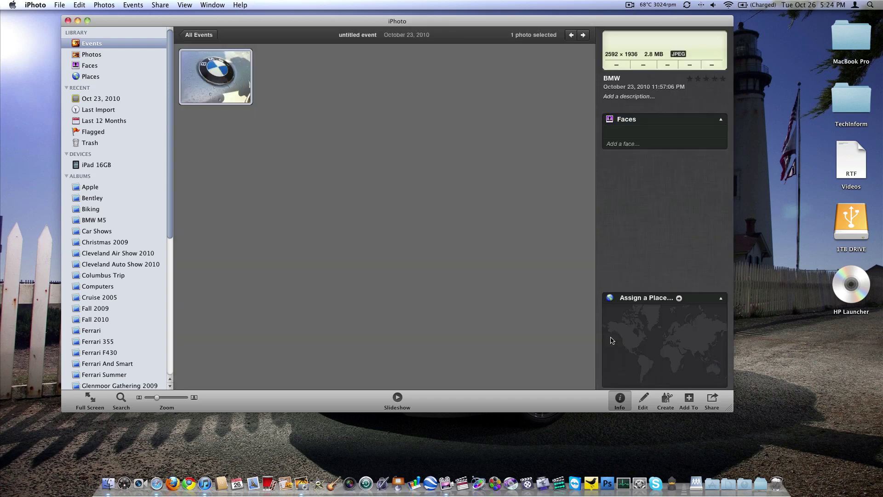
pyautogui.click(714, 398)
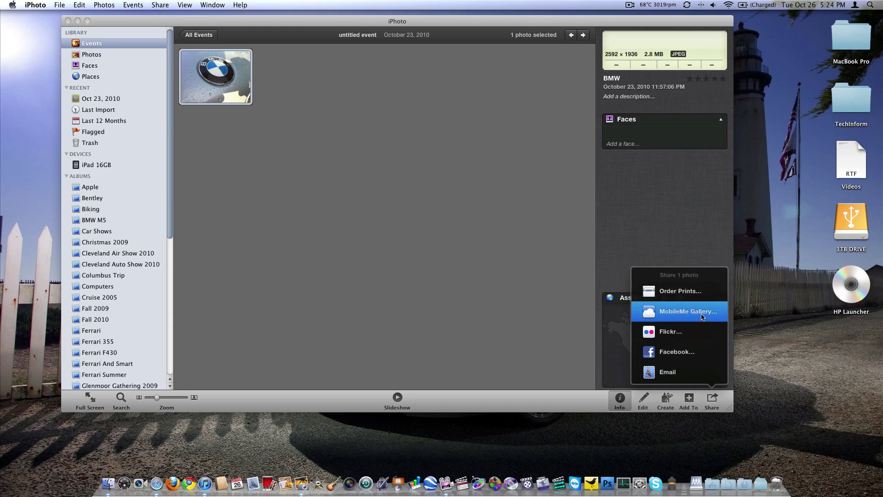
pyautogui.click(697, 369)
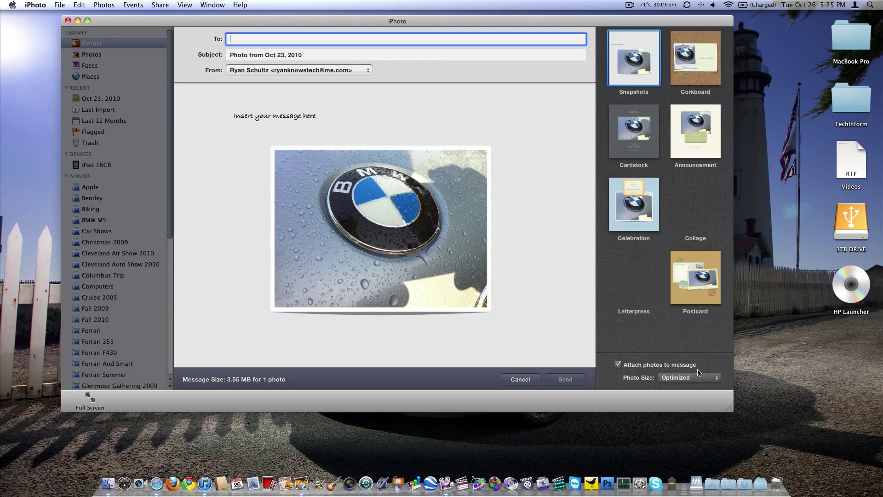
# Switch the email to the Postcard theme, nudge the photo down and title it '2000 BMW E39 M5'.
pyautogui.click(686, 279)
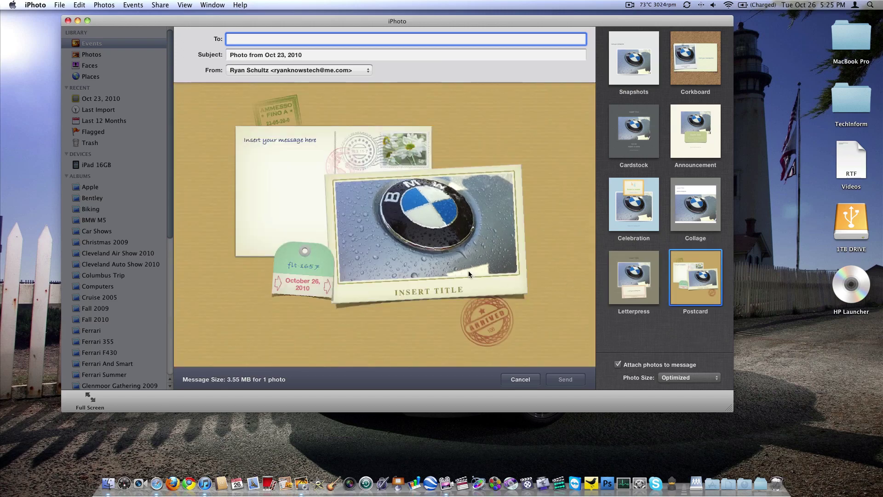
pyautogui.click(468, 273)
pyautogui.moveTo(446, 227); pyautogui.dragTo(446, 242)
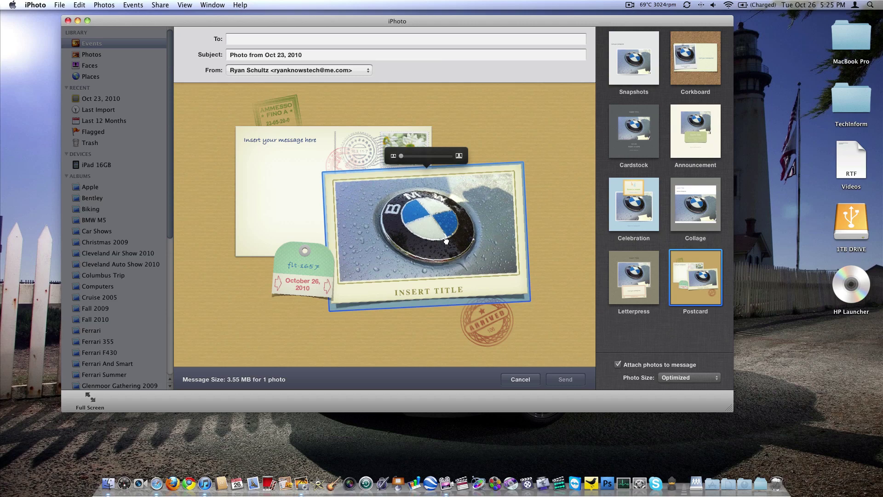
pyautogui.doubleClick(442, 290)
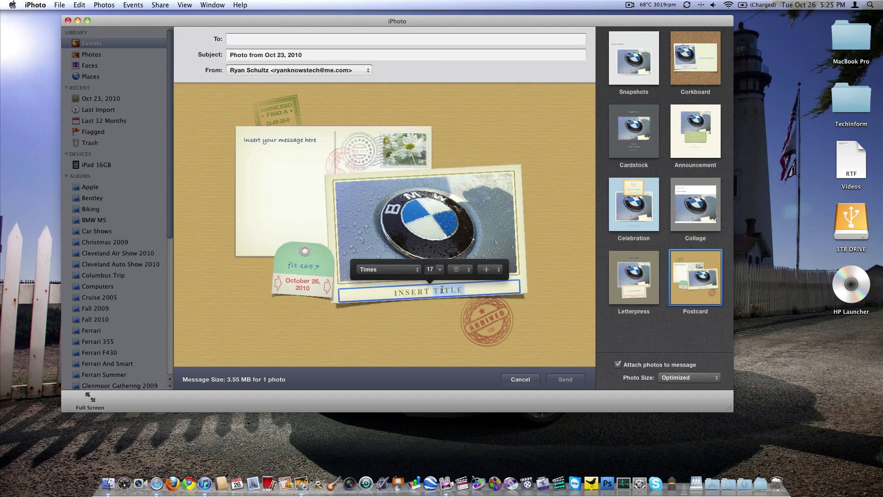
pyautogui.tripleClick(442, 290)
pyautogui.write('20')
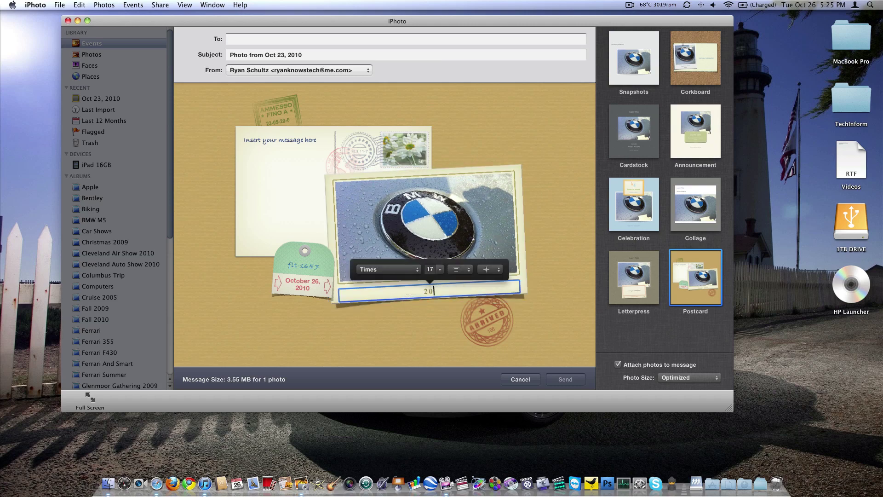
pyautogui.write('00 BMW E39 M5')
# Inspect the date tag, message text, recipient field and sender account list without changes.
pyautogui.click(313, 287)
pyautogui.click(281, 138)
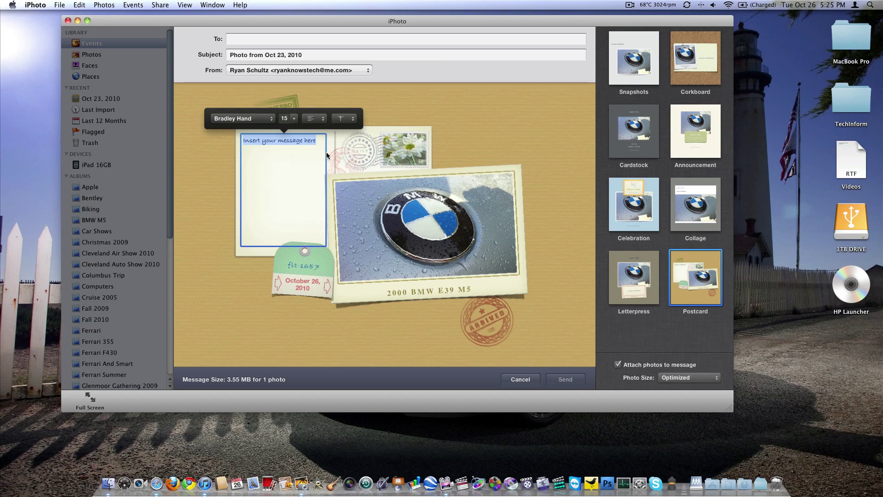
pyautogui.click(295, 41)
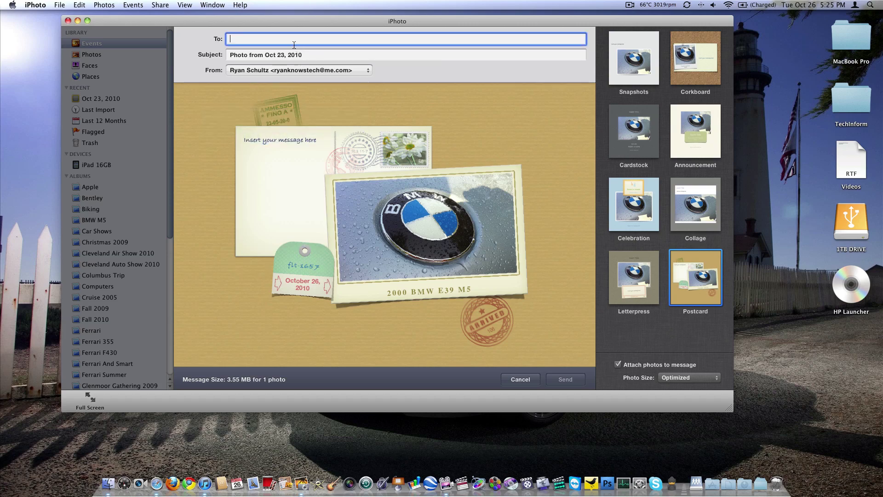
pyautogui.click(295, 70)
pyautogui.click(443, 49)
# Cancel and delete the postcard email, then bring up the Share options.
pyautogui.click(536, 382)
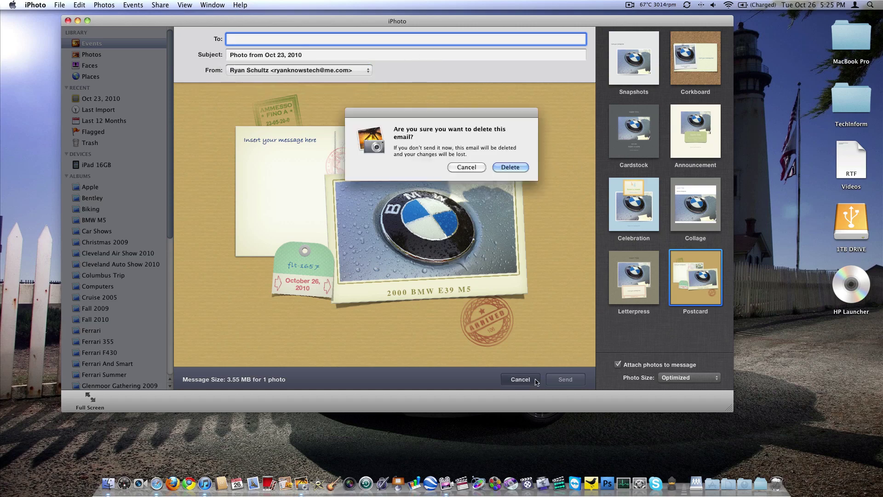
pyautogui.click(518, 169)
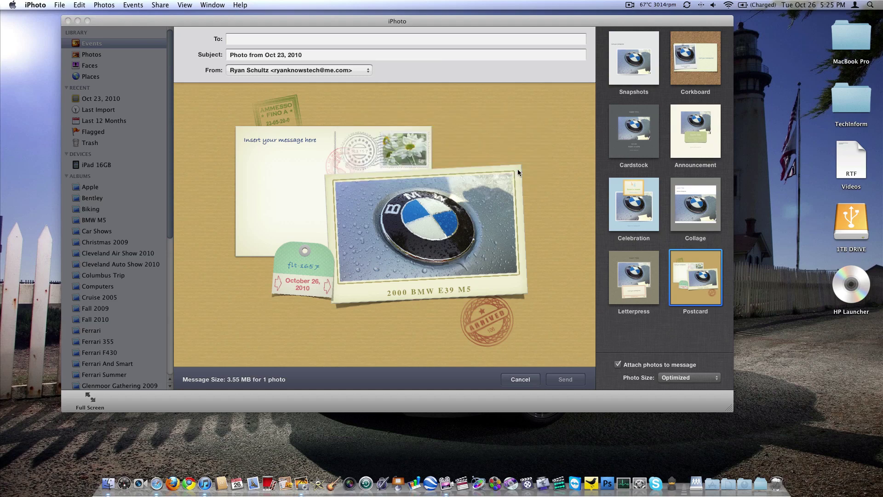
pyautogui.click(712, 398)
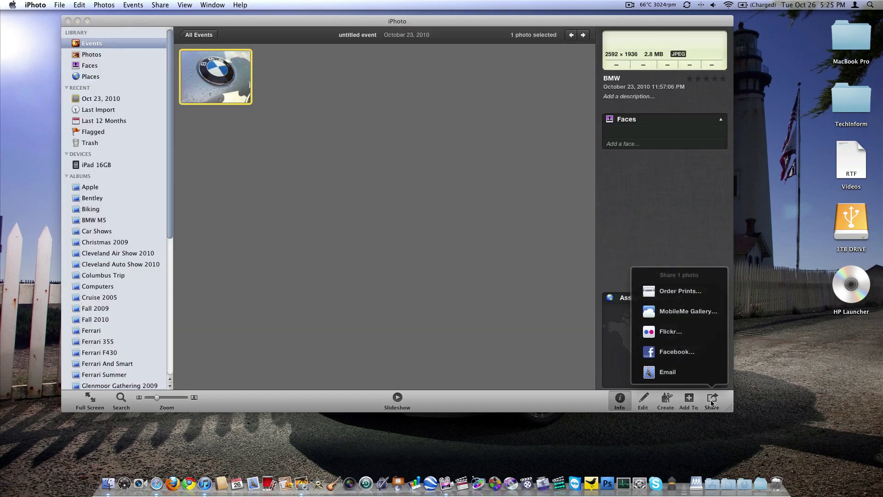
# Share the BMW photo to Facebook, picking the Cars Around Town V album.
pyautogui.click(693, 352)
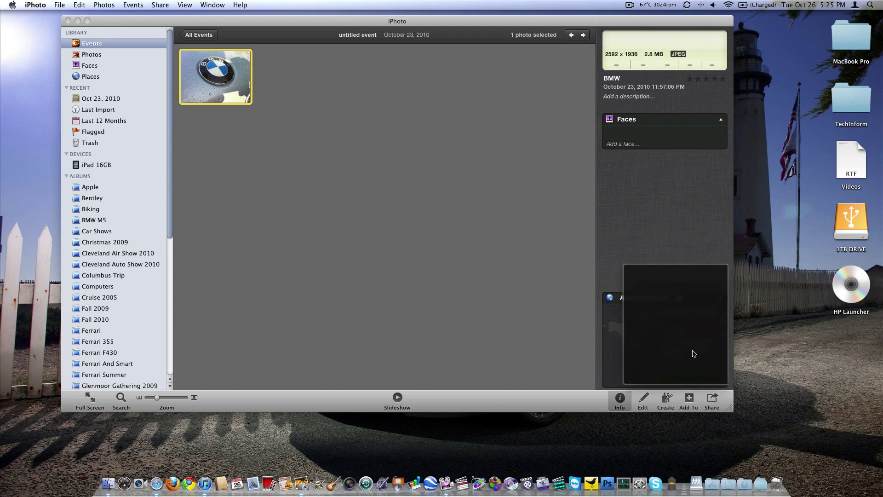
pyautogui.scroll(-3, 619, 328)
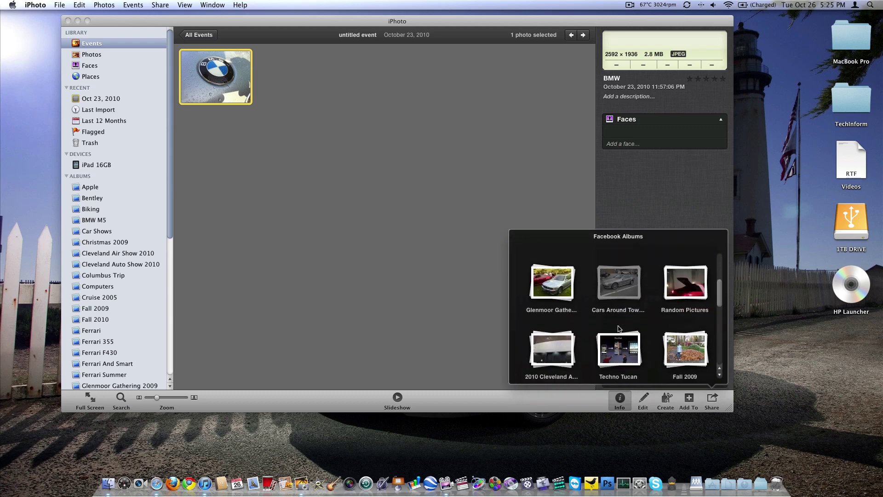
pyautogui.scroll(-3, 619, 328)
pyautogui.scroll(10, 618, 329)
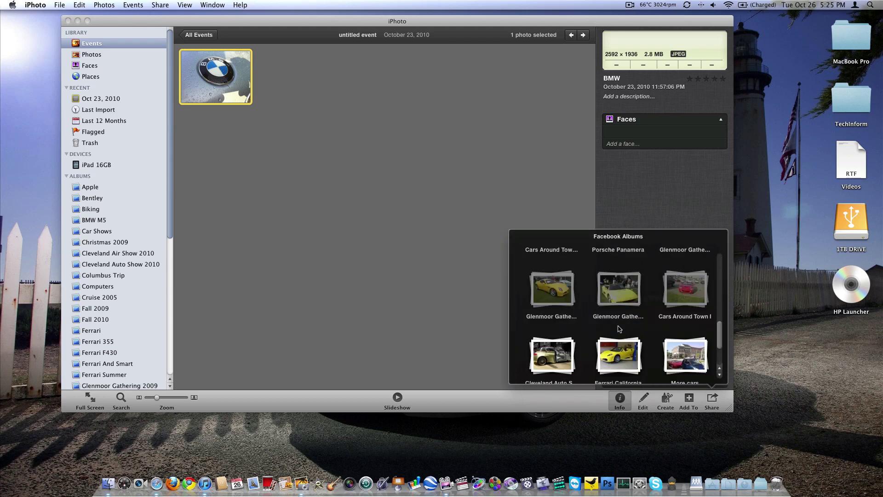
pyautogui.scroll(-1, 619, 328)
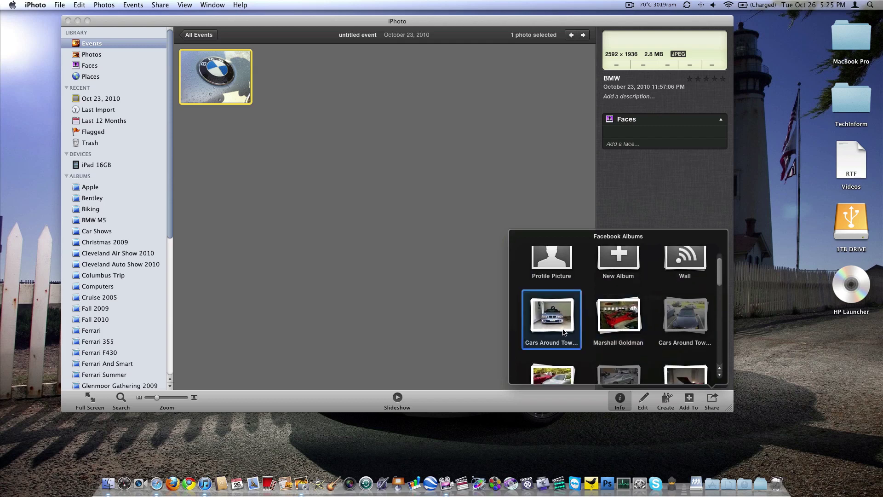
pyautogui.scroll(-2, 562, 331)
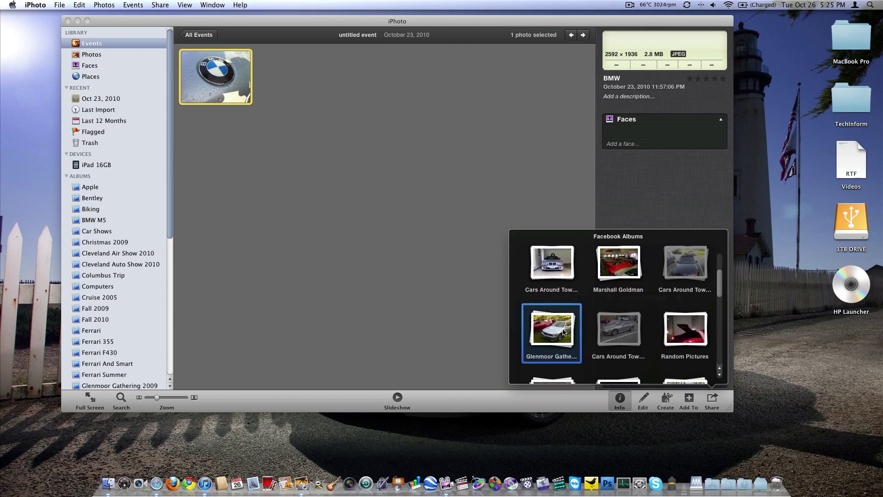
pyautogui.scroll(3, 563, 331)
pyautogui.click(563, 331)
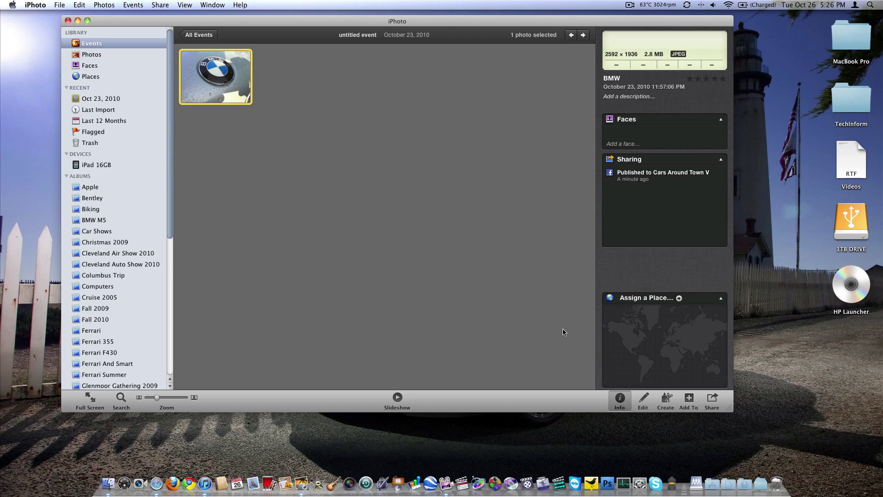
# Hide iPhoto with Command-H to reveal the desktop.
pyautogui.press('super+h')
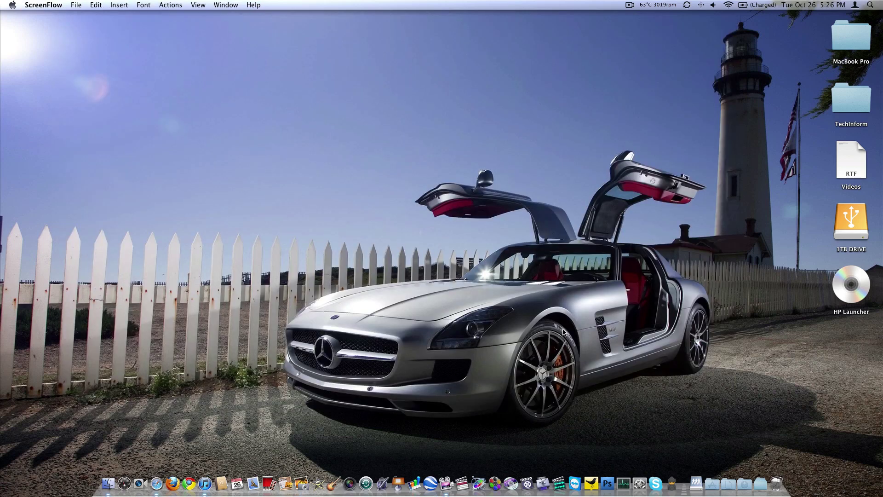